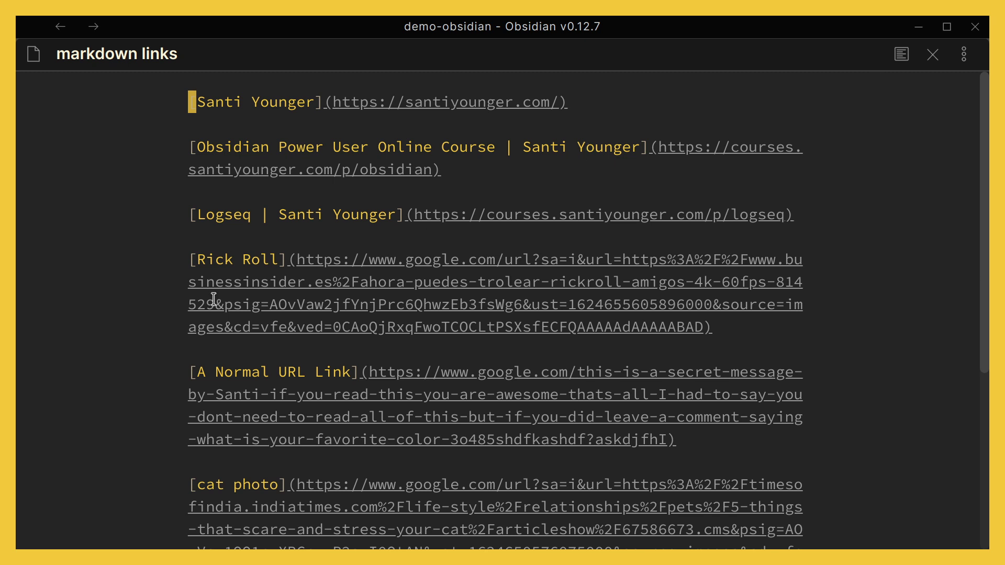
# Step: Add a line of random letters at the end of the note and switch to reading view
pyautogui.scroll(-2, 118, 418)
pyautogui.scroll(2, 119, 421)
pyautogui.scroll(-5, 178, 413)
pyautogui.click(264, 407)
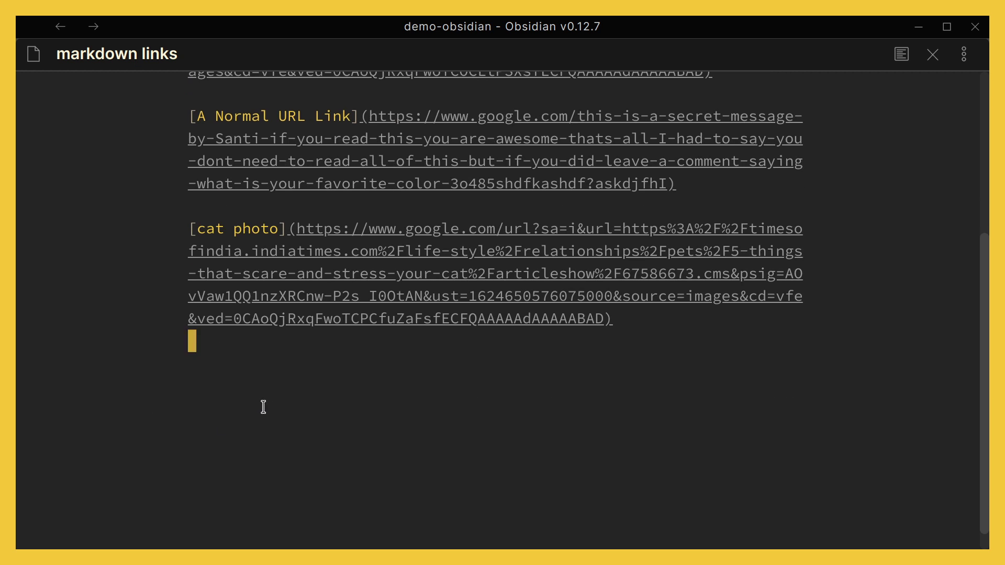
pyautogui.write('oasdlfkjahsdflkjahsdflkjahsdflkjahsdf')
pyautogui.press('Escape')
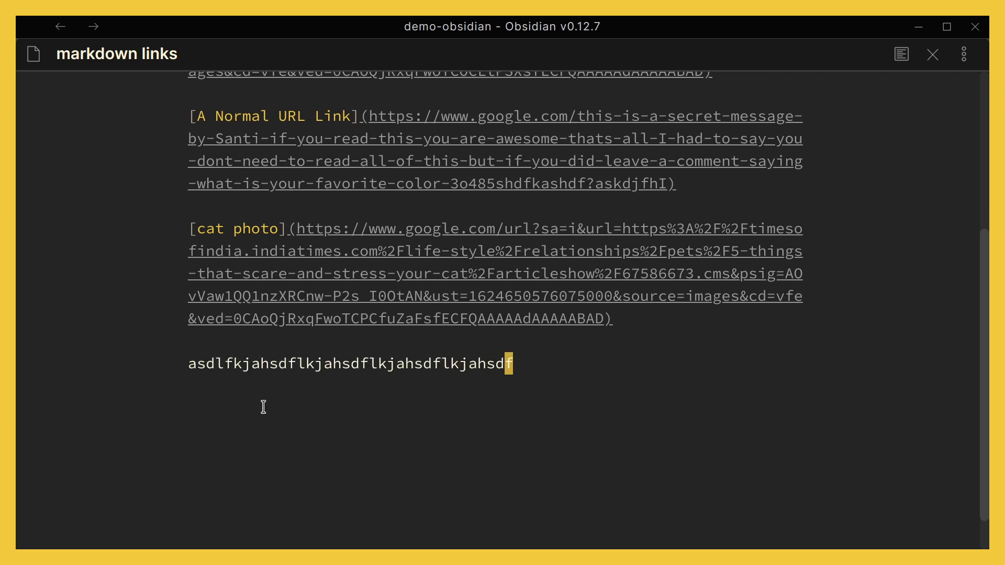
pyautogui.scroll(5, 263, 408)
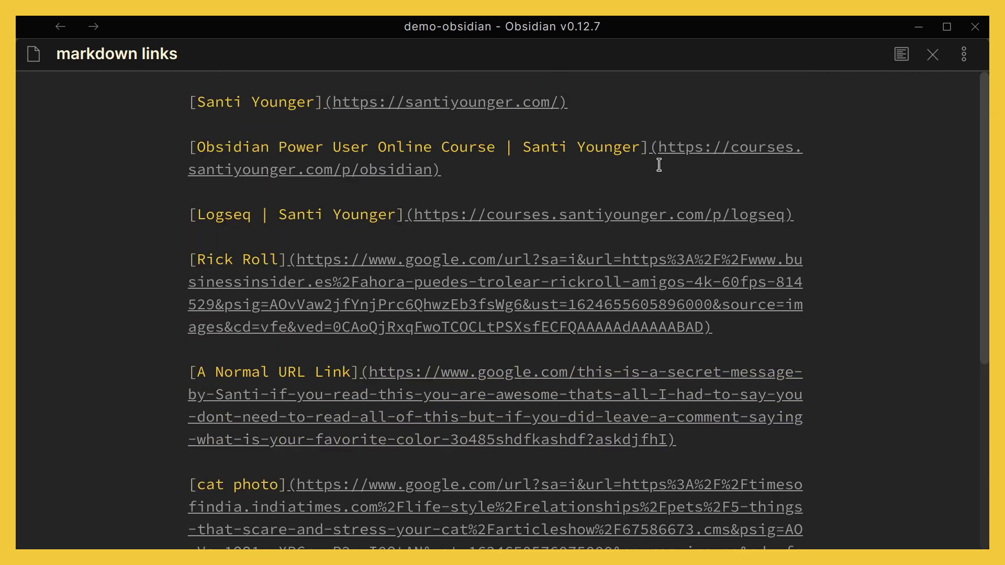
pyautogui.click(902, 54)
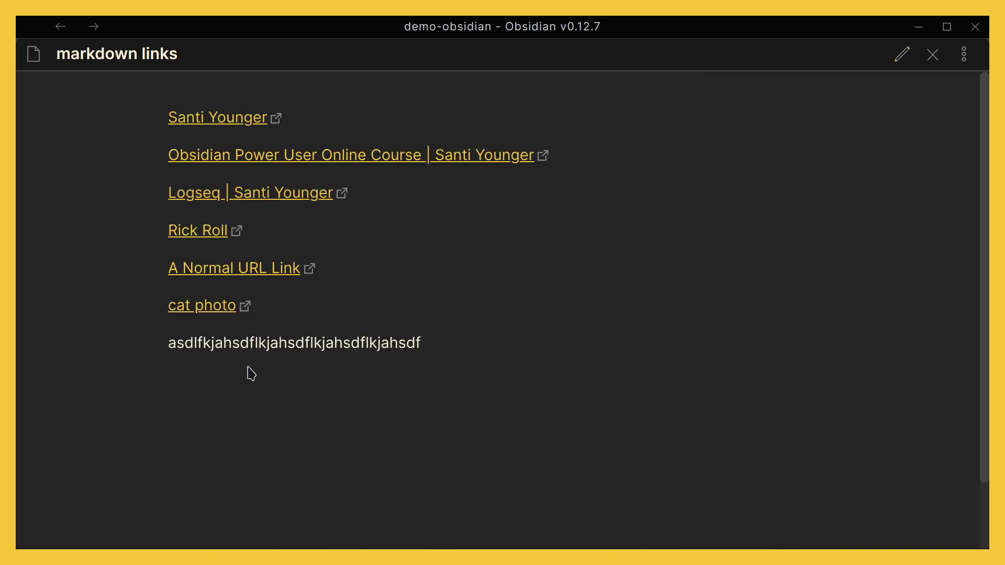
# Step: Return the note from reading view to source editing
pyautogui.doubleClick(399, 341)
pyautogui.click(339, 361)
pyautogui.click(896, 52)
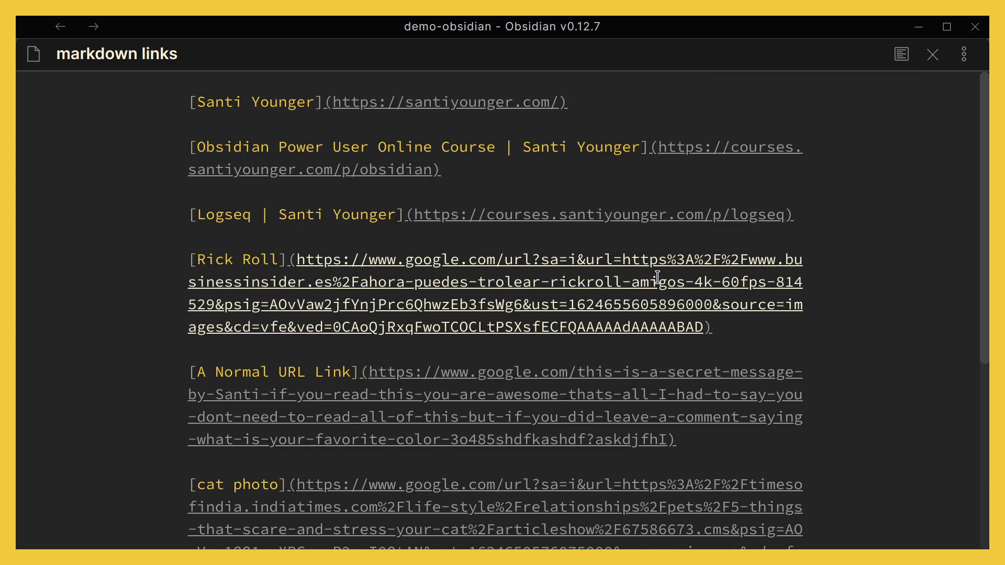
# Step: Delete the line of random letters from the end of the note
pyautogui.scroll(-2, 396, 329)
pyautogui.scroll(2, 397, 330)
pyautogui.scroll(-2, 397, 330)
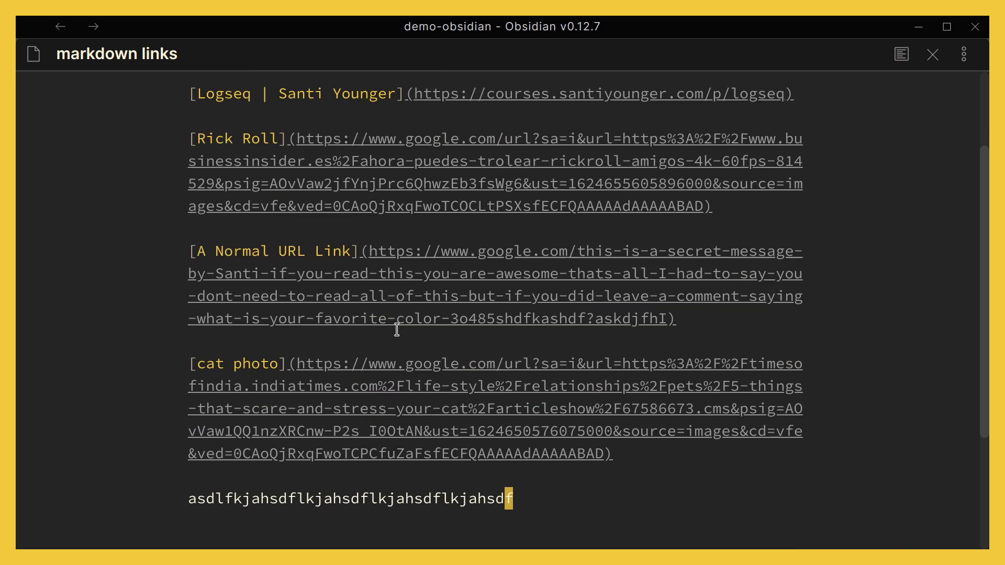
pyautogui.click(478, 487)
pyautogui.hotkey('ctrl', 'd')
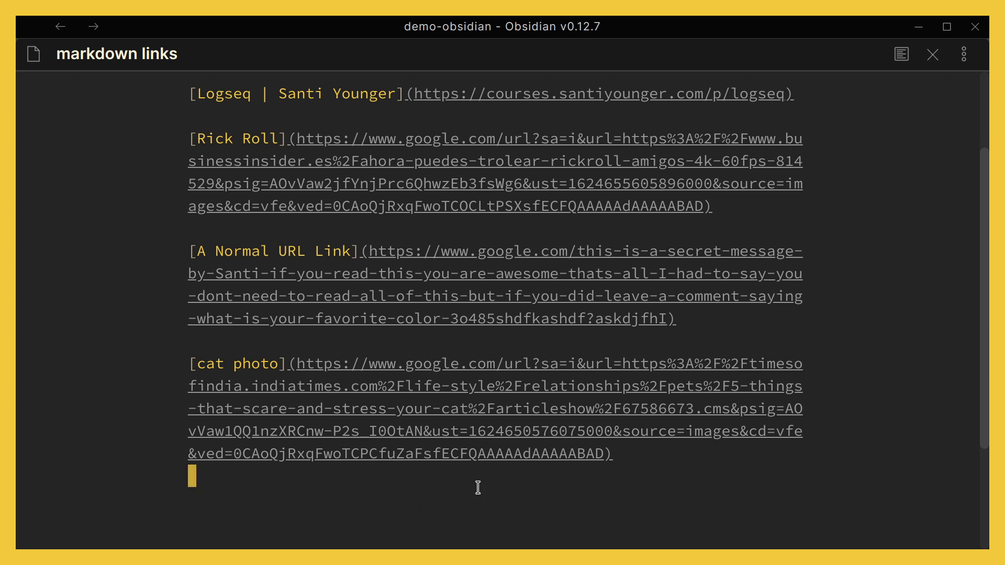
pyautogui.scroll(2, 478, 487)
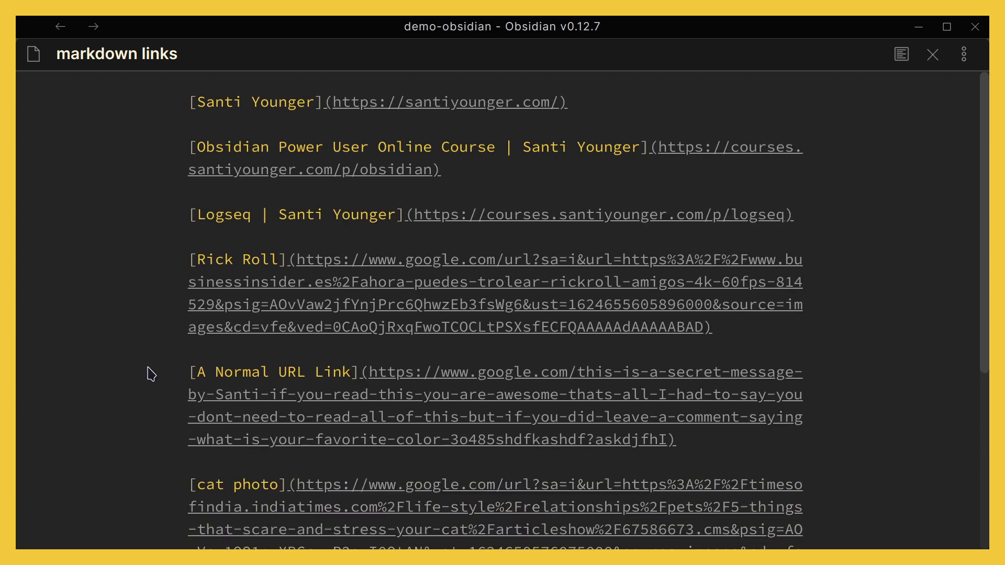
# Step: Collapse link URLs to » with Ctrl+Shift+H and step through the links to expand each
pyautogui.hotkey('ctrl', 'shift', 'h')
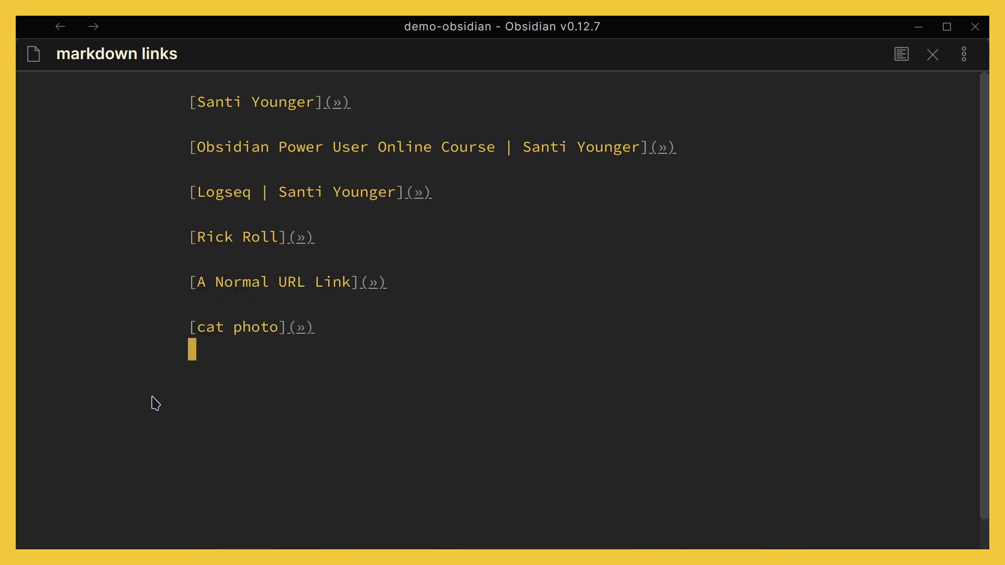
pyautogui.click(374, 327)
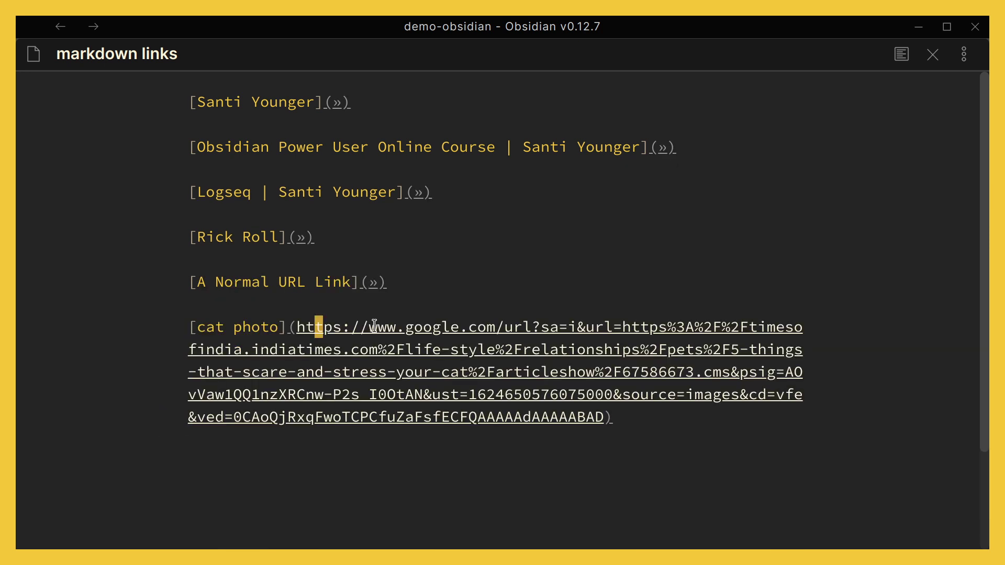
pyautogui.press('Up')
pyautogui.press('Up')
pyautogui.press('Up')
pyautogui.press('Up')
pyautogui.press('Up')
pyautogui.press('Up')
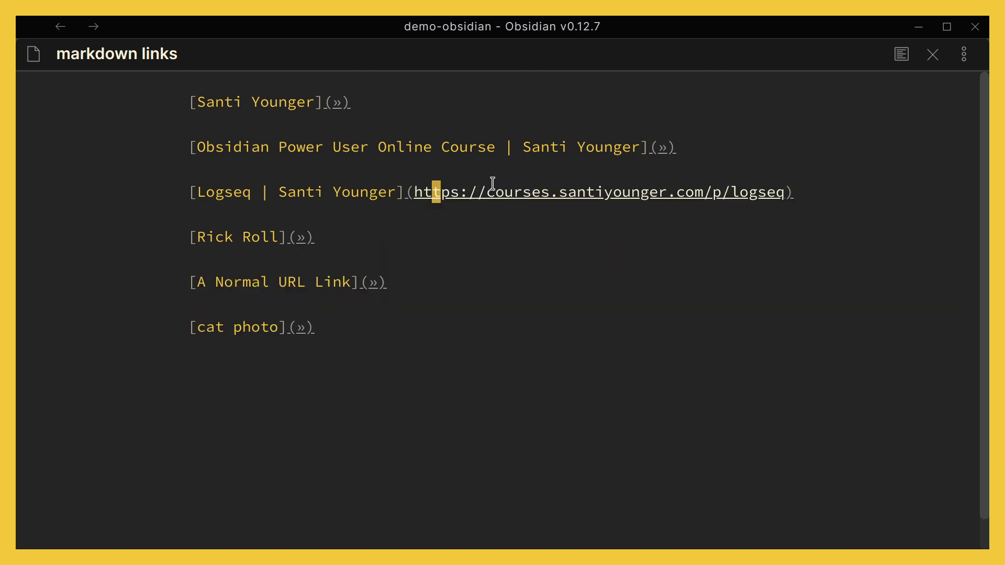
pyautogui.press('Up')
pyautogui.press('Up')
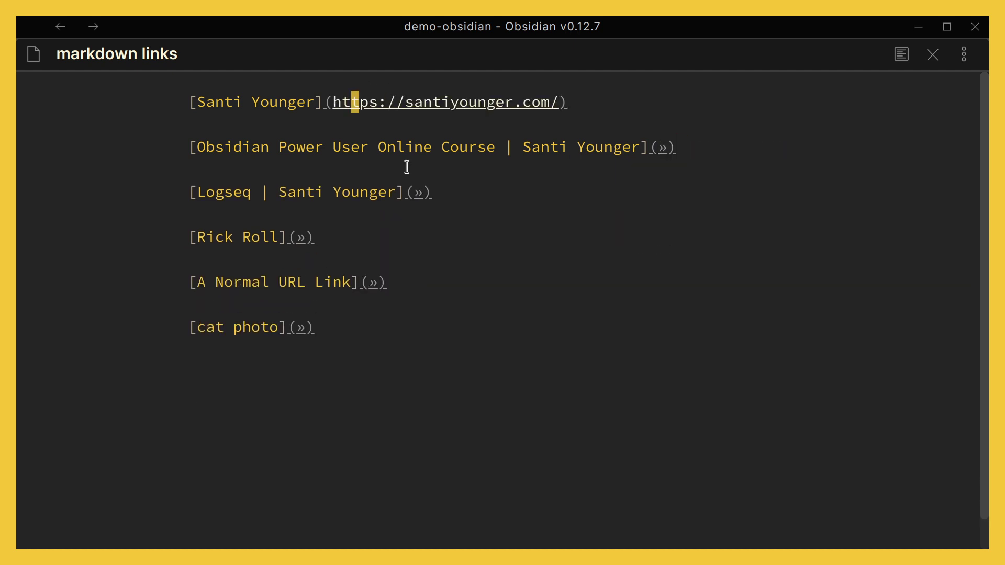
pyautogui.click(346, 405)
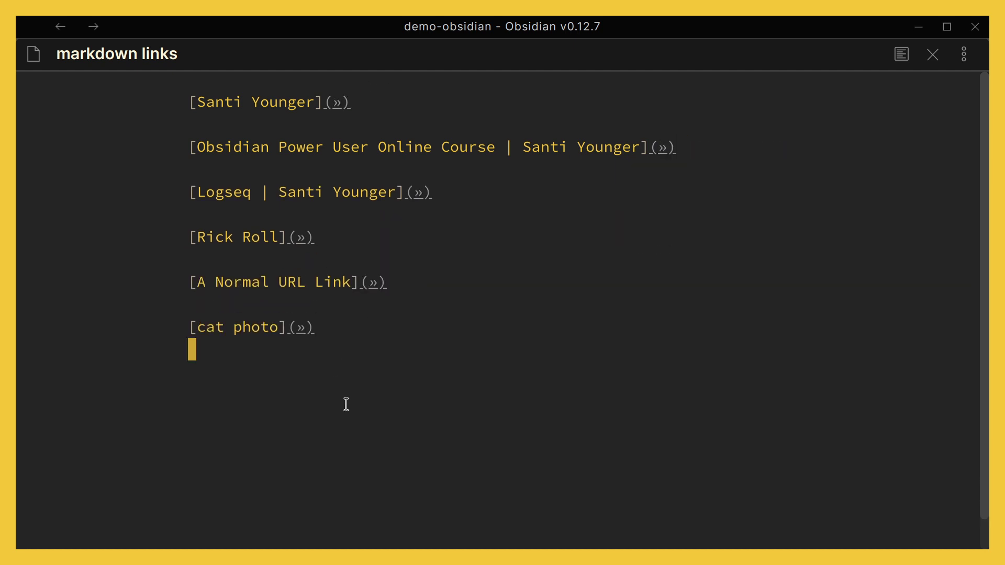
# Step: Show the full URLs again, collapse them back, and place the caret in the course link line
pyautogui.hotkey('ctrl', 'a')
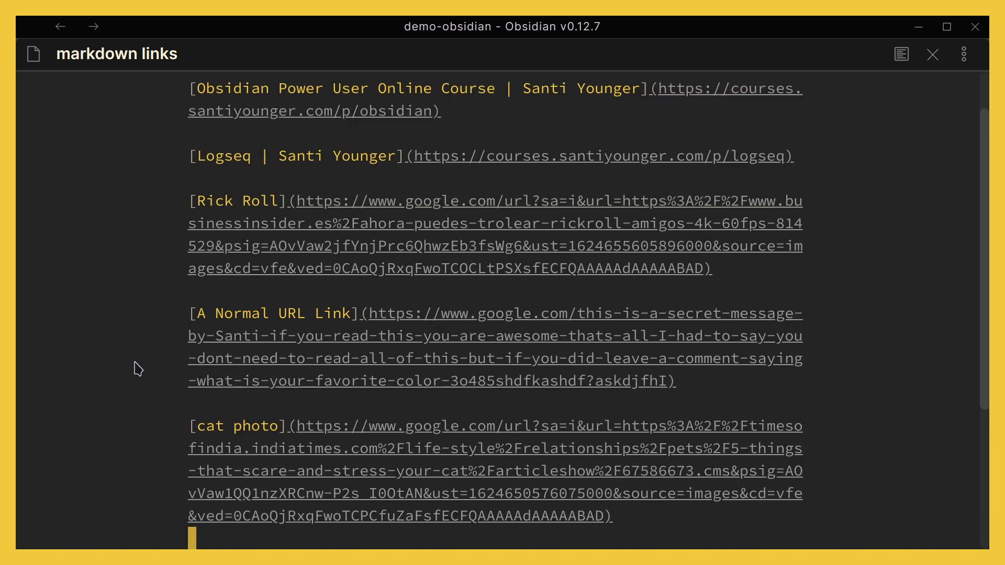
pyautogui.scroll(1, 137, 369)
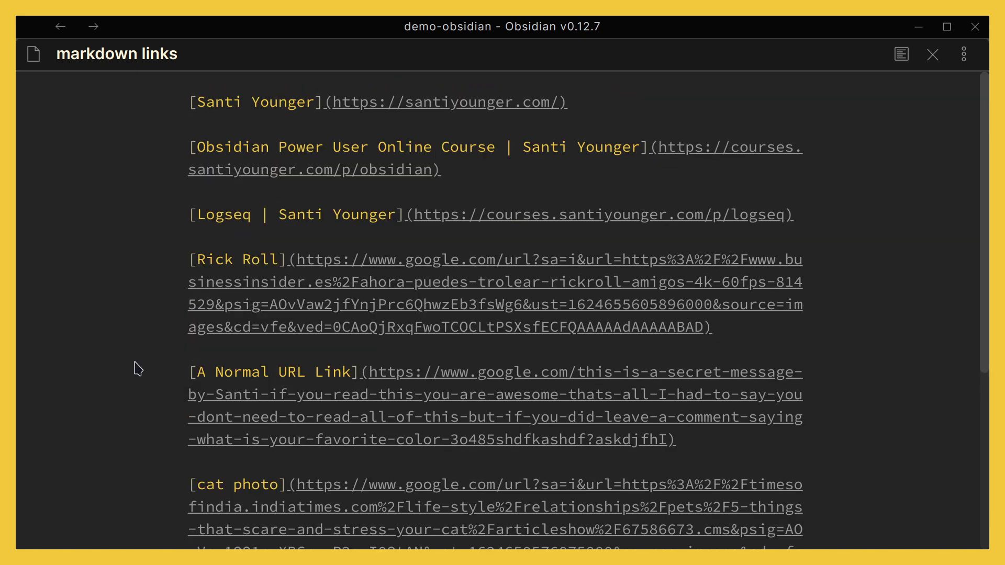
pyautogui.press('Right')
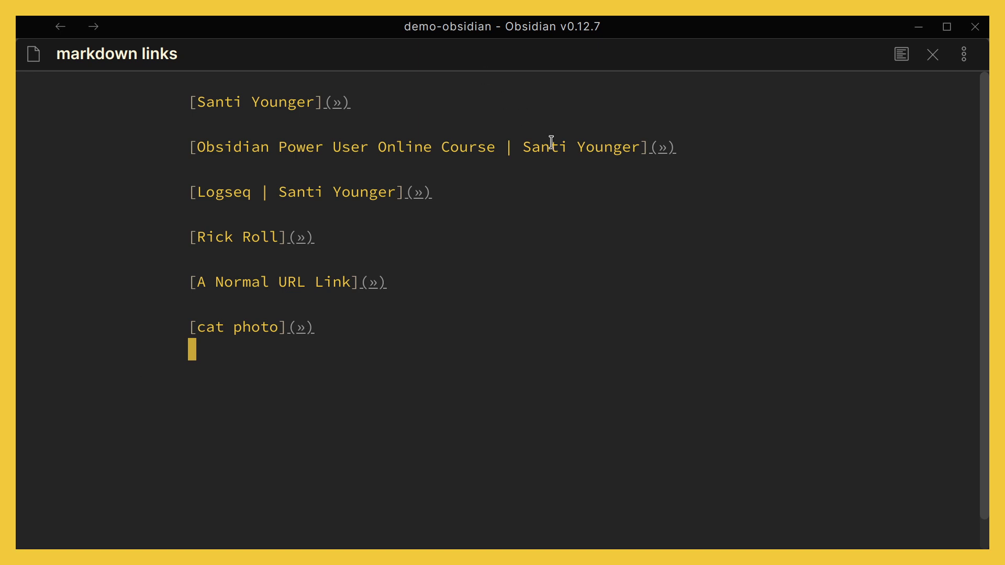
pyautogui.click(570, 147)
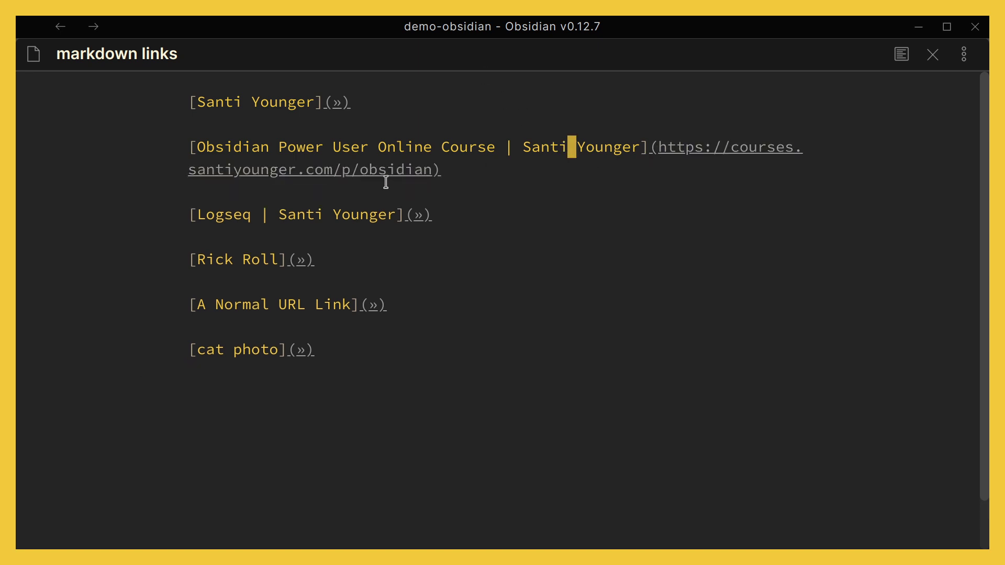
pyautogui.hotkey('ctrl', 'Left')
pyautogui.hotkey('ctrl', 'Left')
pyautogui.hotkey('ctrl', 'Left')
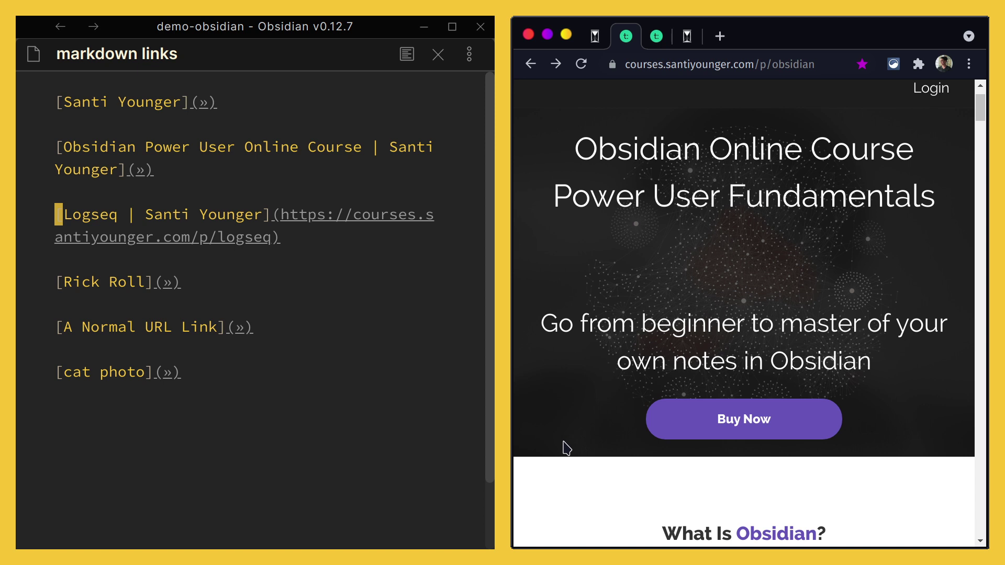
# Step: Scroll the Obsidian course page in Chrome down to its notes graph section
pyautogui.scroll(-12, 564, 442)
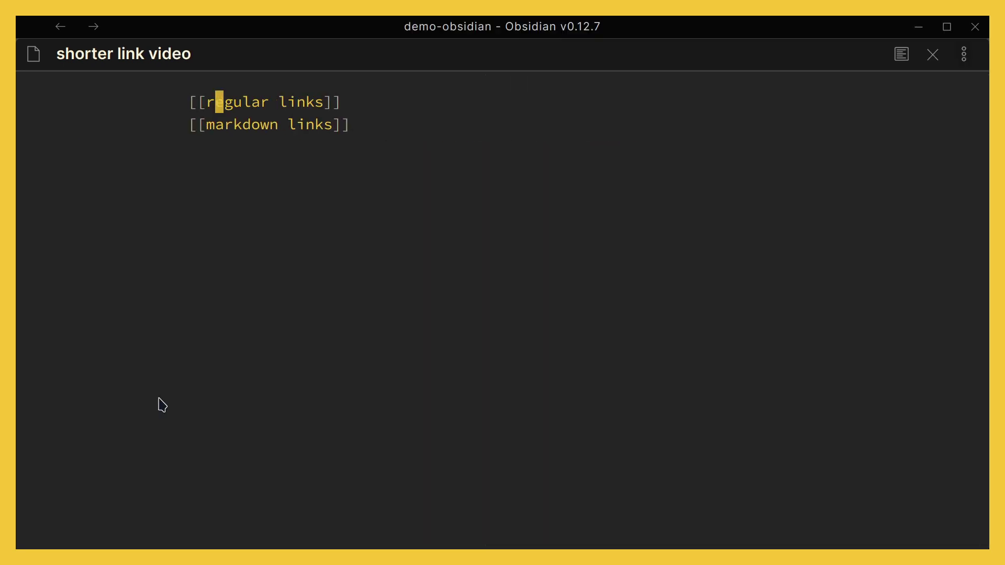
# Step: Open the regular links note and paste the personal website's address from the browser on a new line
pyautogui.hotkey('alt', 'Return')
pyautogui.click(233, 370)
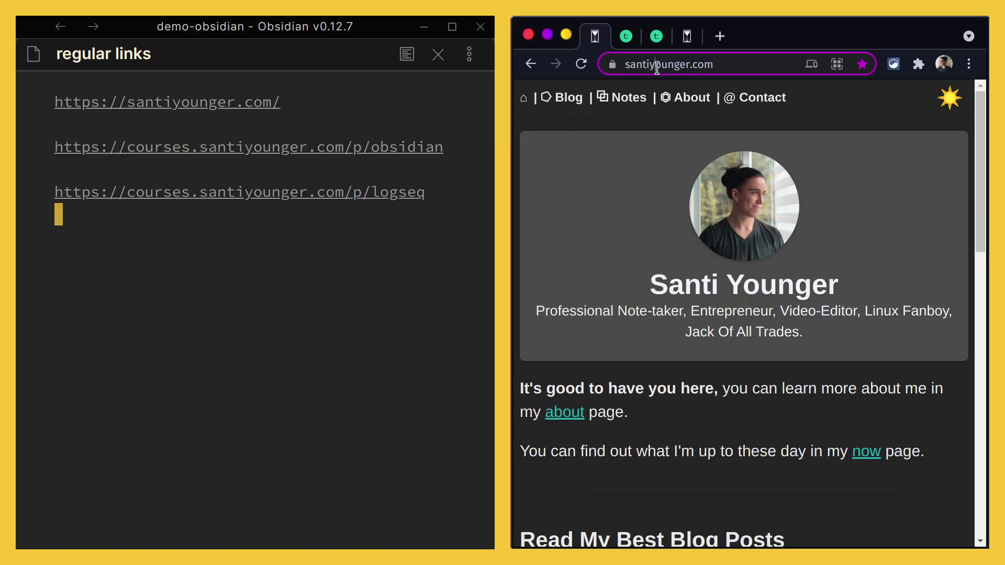
pyautogui.click(657, 68)
pyautogui.hotkey('ctrl', 'c')
pyautogui.click(219, 346)
pyautogui.press('Return')
pyautogui.hotkey('ctrl', 'v')
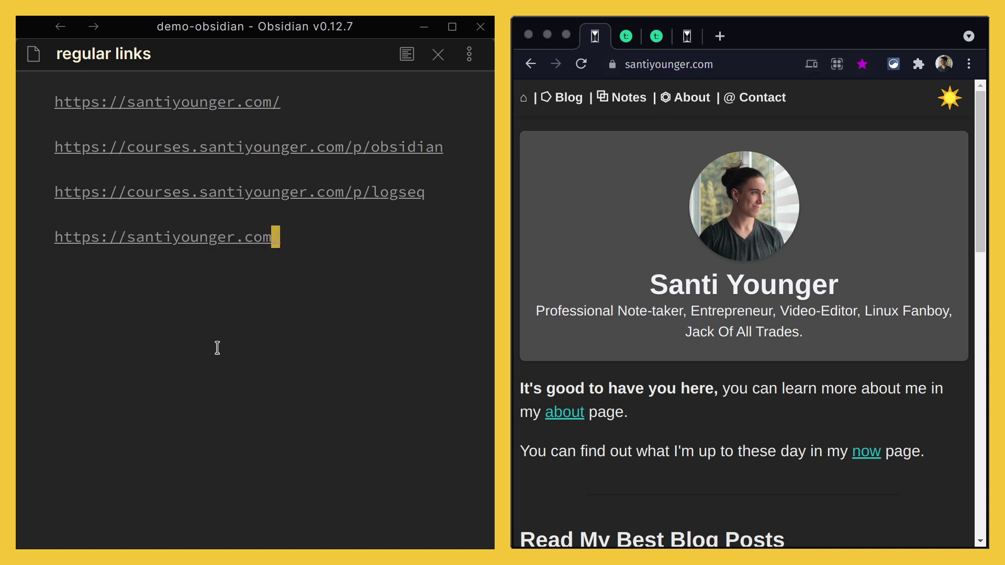
# Step: Wrap the pasted address into a titled markdown link for the website
pyautogui.write(')')
pyautogui.press('Home')
pyautogui.write('(')
pyautogui.press('Left')
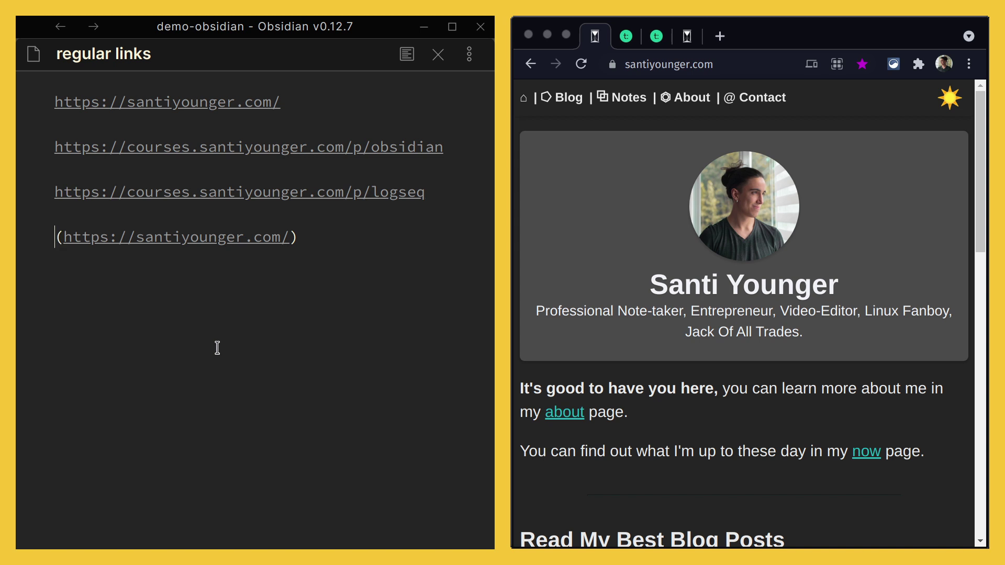
pyautogui.write('[')
pyautogui.write("Santi's")
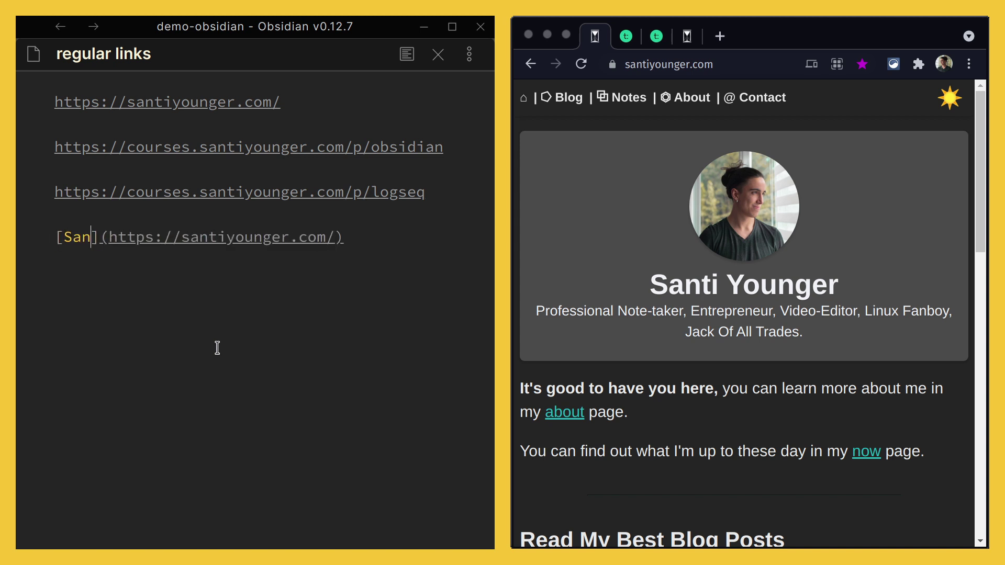
pyautogui.write(' website')
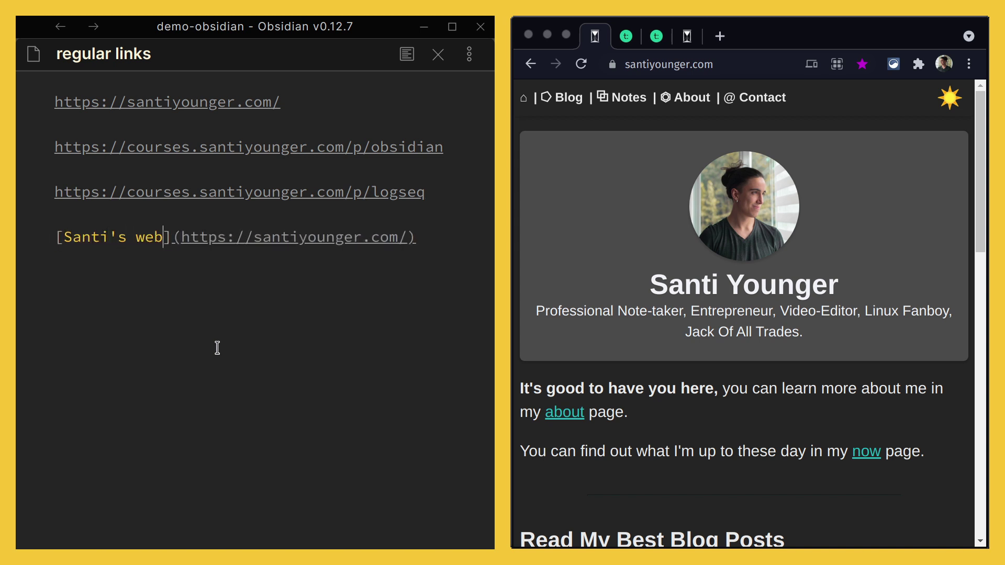
pyautogui.click(238, 364)
# Step: Paste the current browser page and the Obsidian course page as titled links on new lines
pyautogui.press('Return')
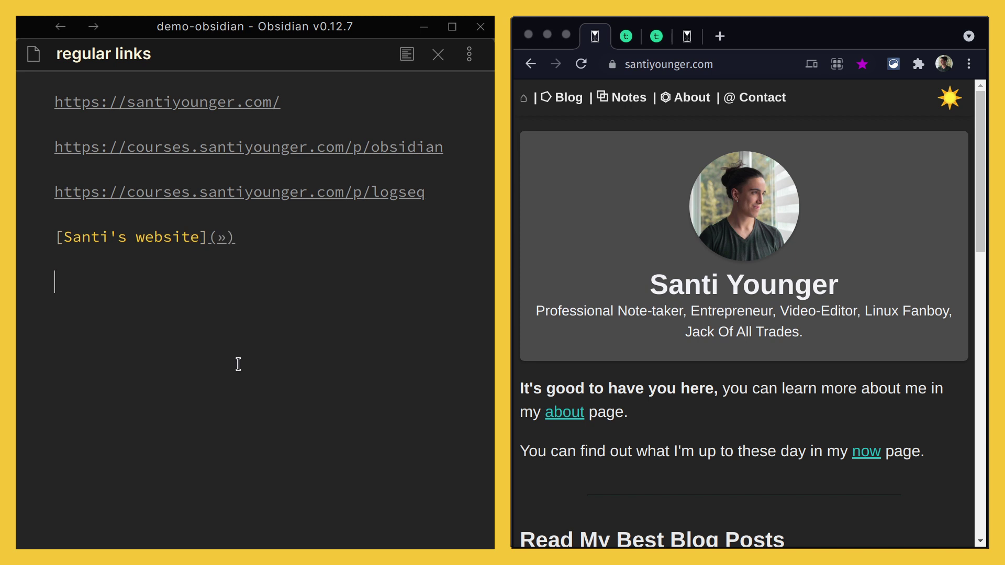
pyautogui.click(689, 129)
pyautogui.hotkey('ctrl', 'l')
pyautogui.click(728, 121)
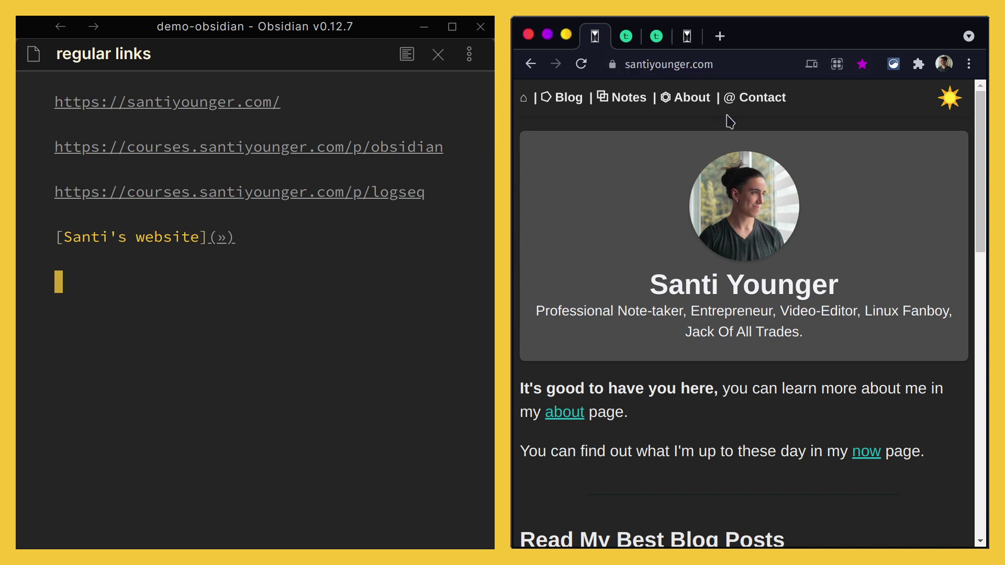
pyautogui.click(359, 298)
pyautogui.hotkey('ctrl', 'v')
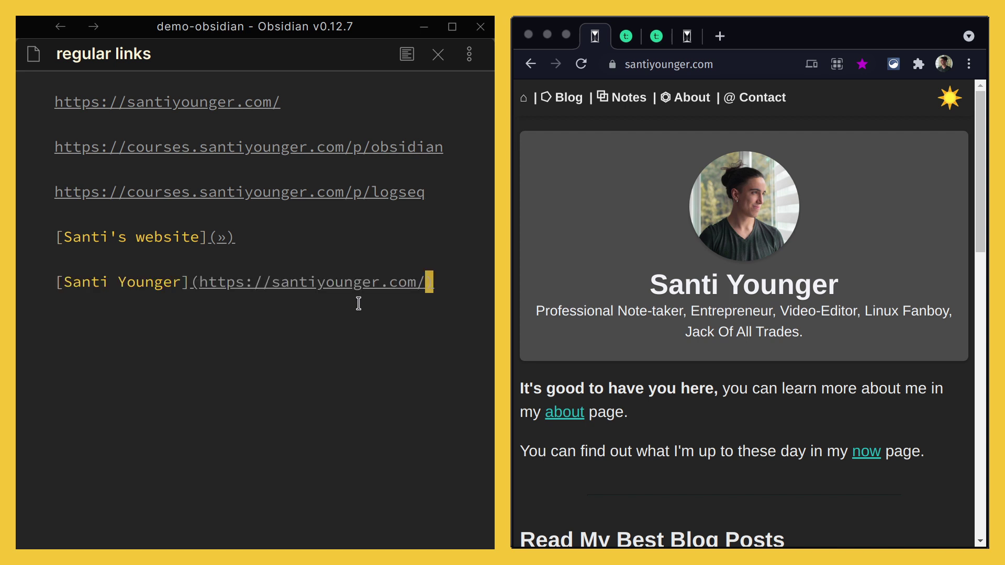
pyautogui.click(627, 39)
pyautogui.click(627, 37)
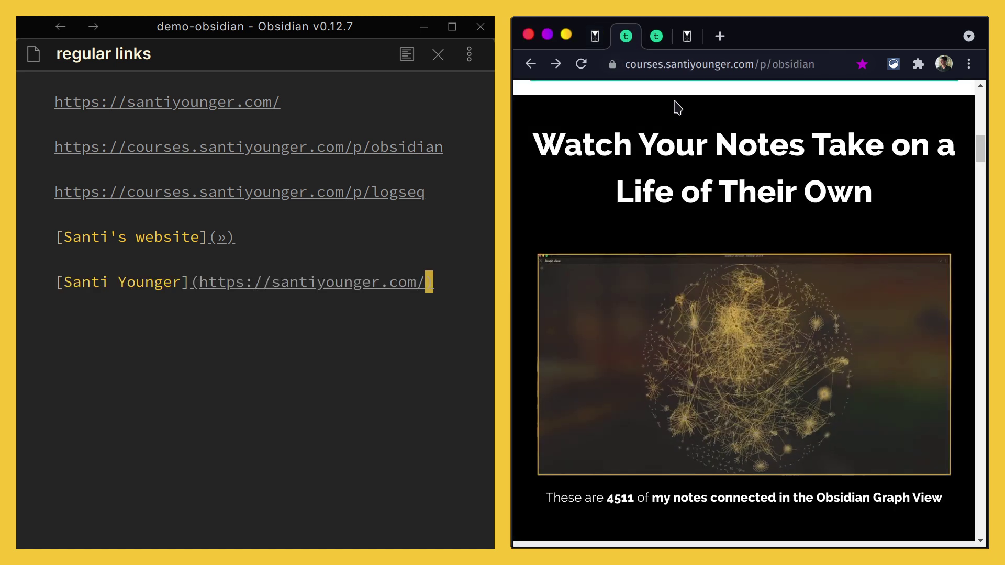
pyautogui.click(245, 413)
pyautogui.press('Return')
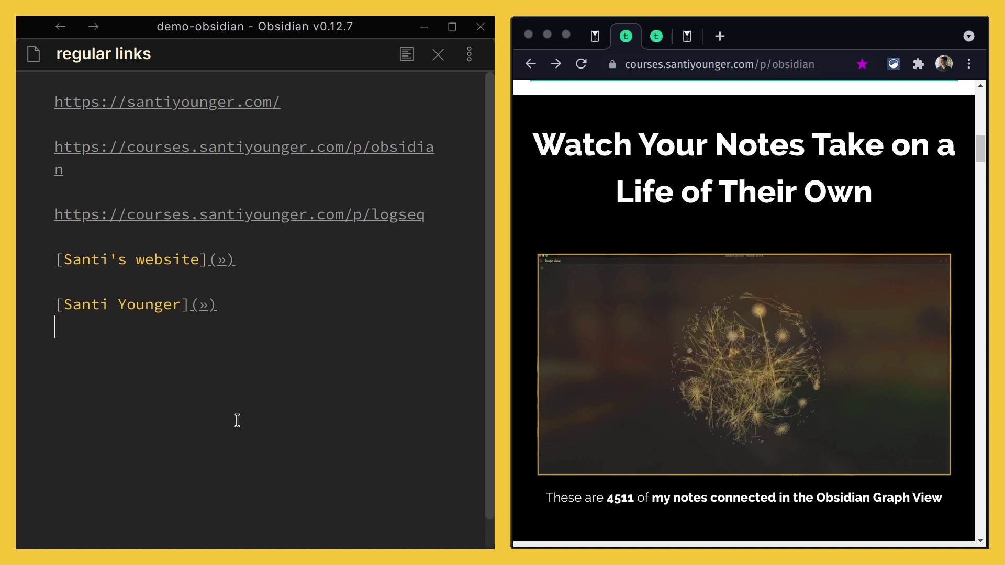
pyautogui.press('Return')
pyautogui.hotkey('ctrl', 'v')
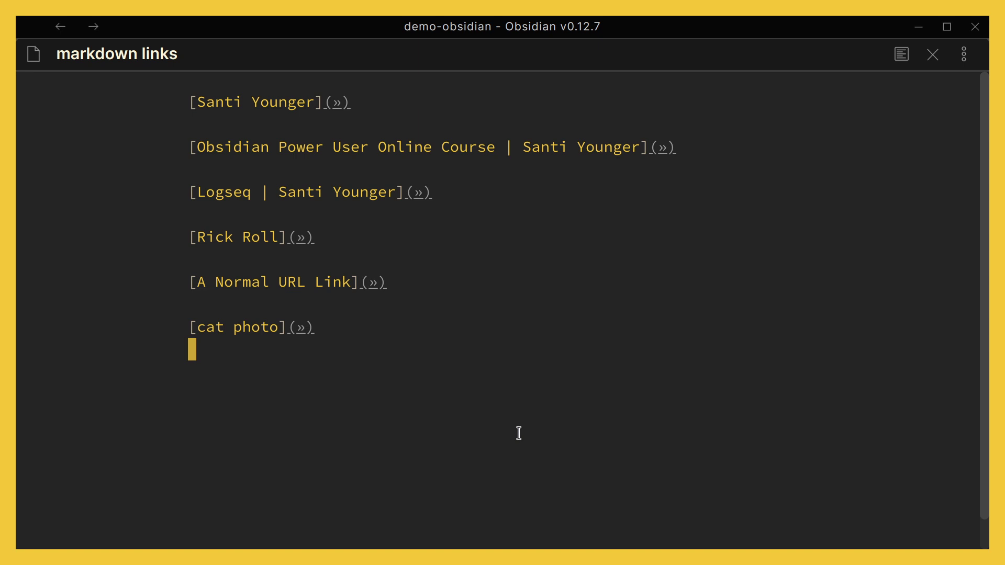
# Step: Turn off link shortening with Ctrl+Shift+H and review the full URLs in the note
pyautogui.hotkey('ctrl', 'shift', 'h')
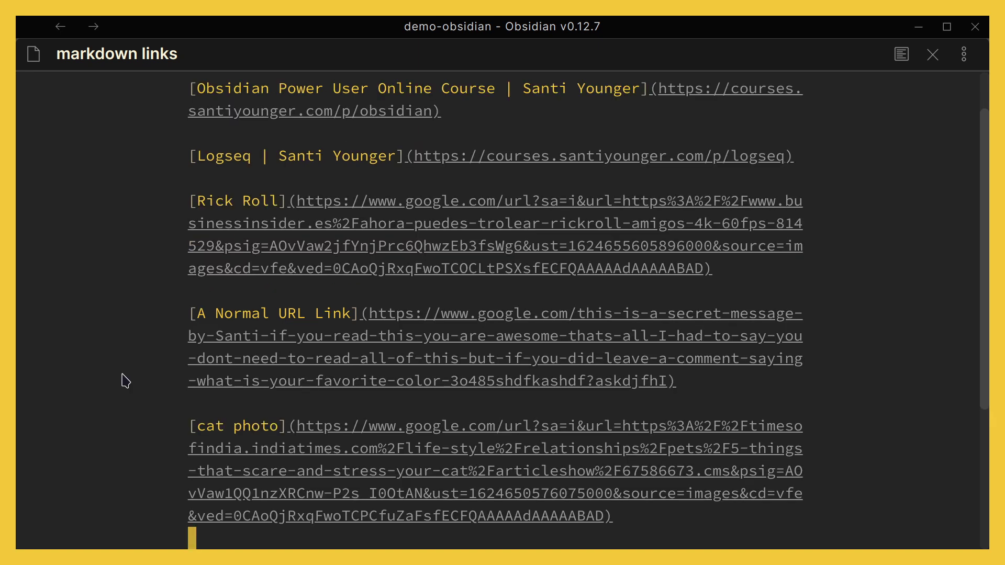
pyautogui.scroll(2, 126, 381)
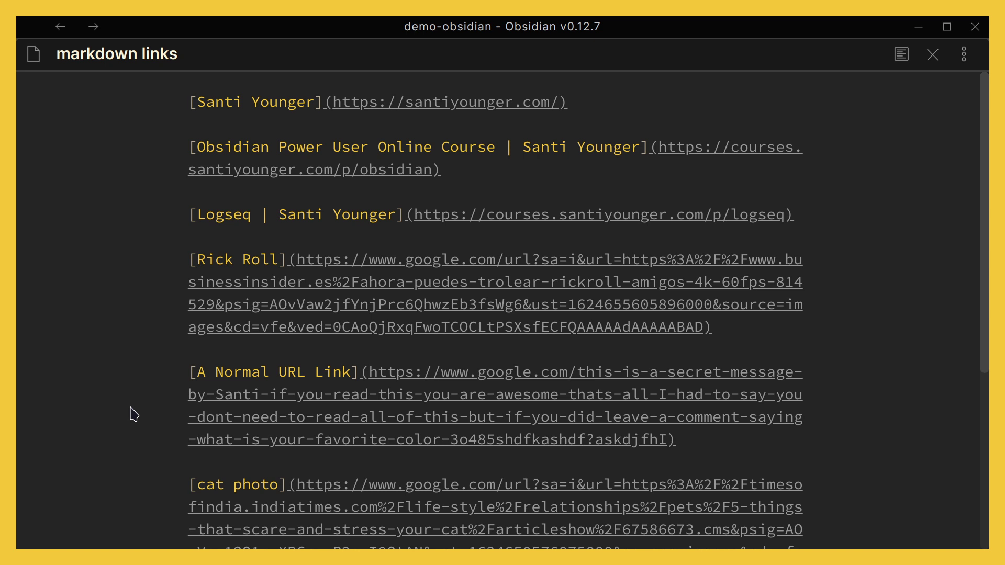
pyautogui.scroll(-2, 108, 372)
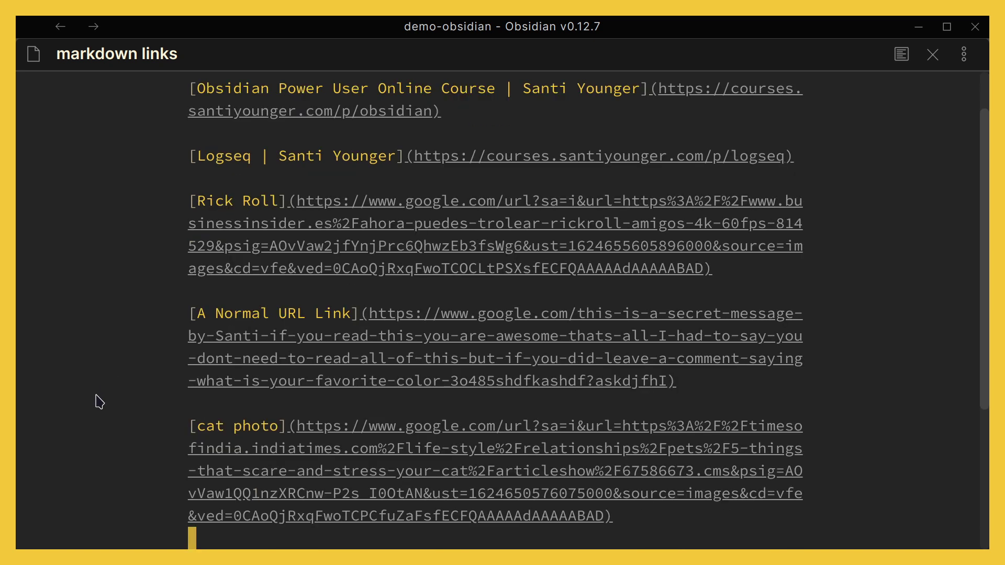
# Step: Open Settings with Ctrl+, and scroll Appearance down to the empty CSS snippets section
pyautogui.hotkey('ctrl', ',')
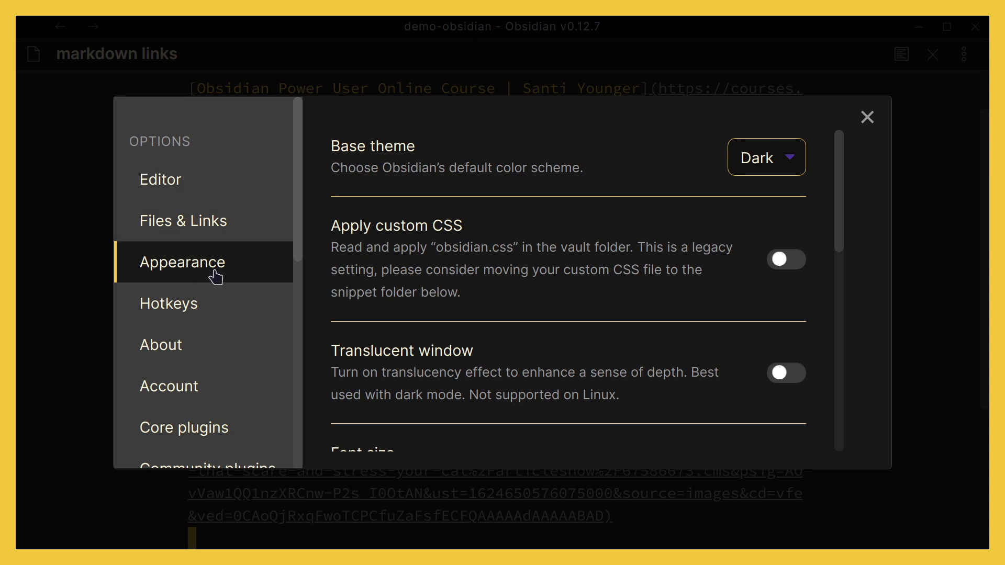
pyautogui.scroll(-3, 422, 280)
pyautogui.scroll(-5, 421, 280)
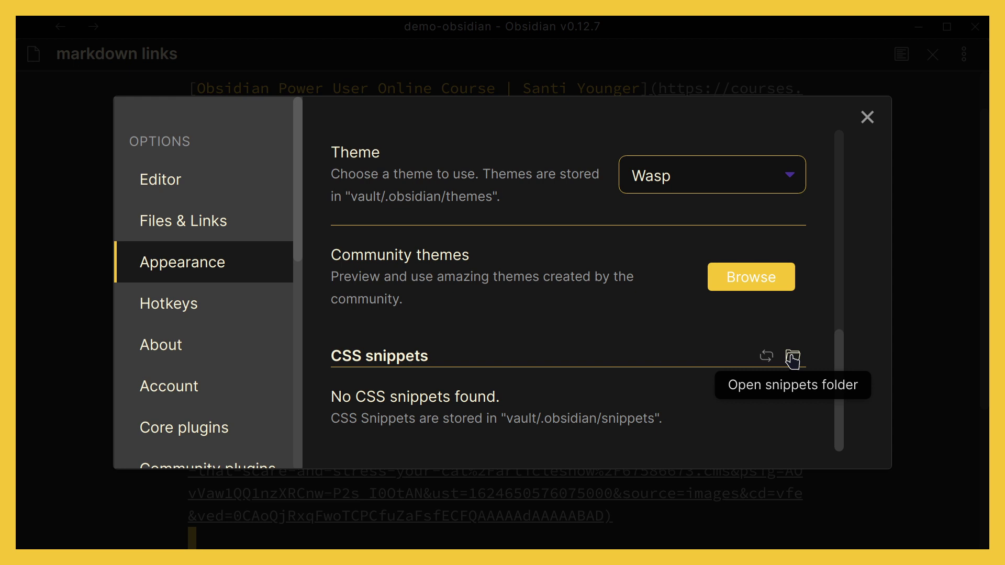
# Step: Open the snippets folder in Dolphin and create a new text file there
pyautogui.click(793, 358)
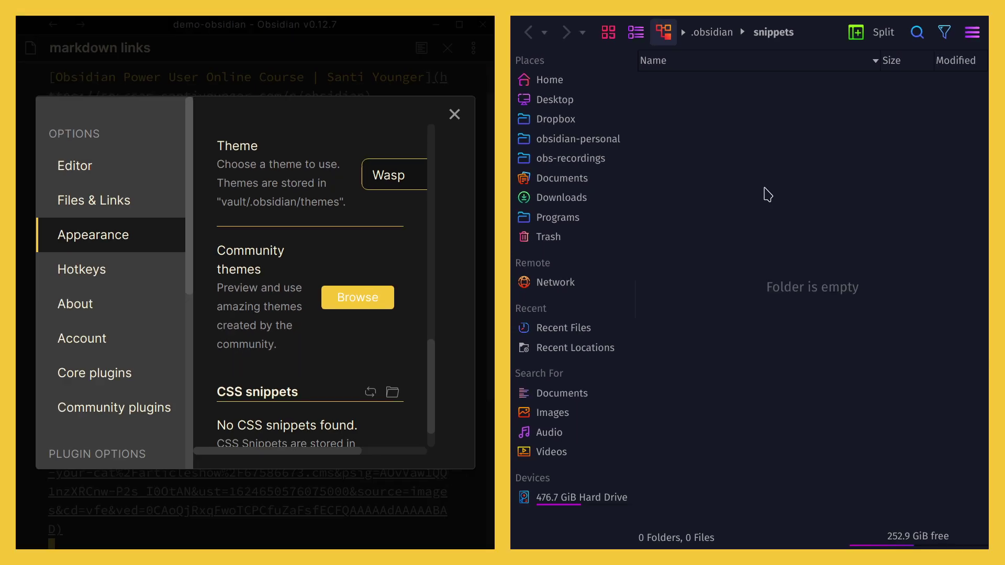
pyautogui.rightClick(772, 223)
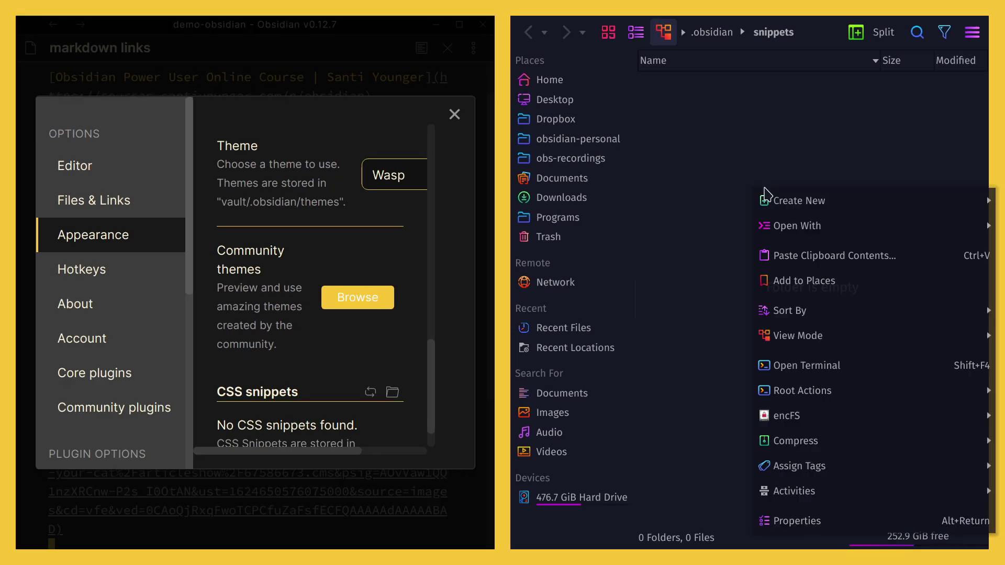
pyautogui.moveTo(793, 201)
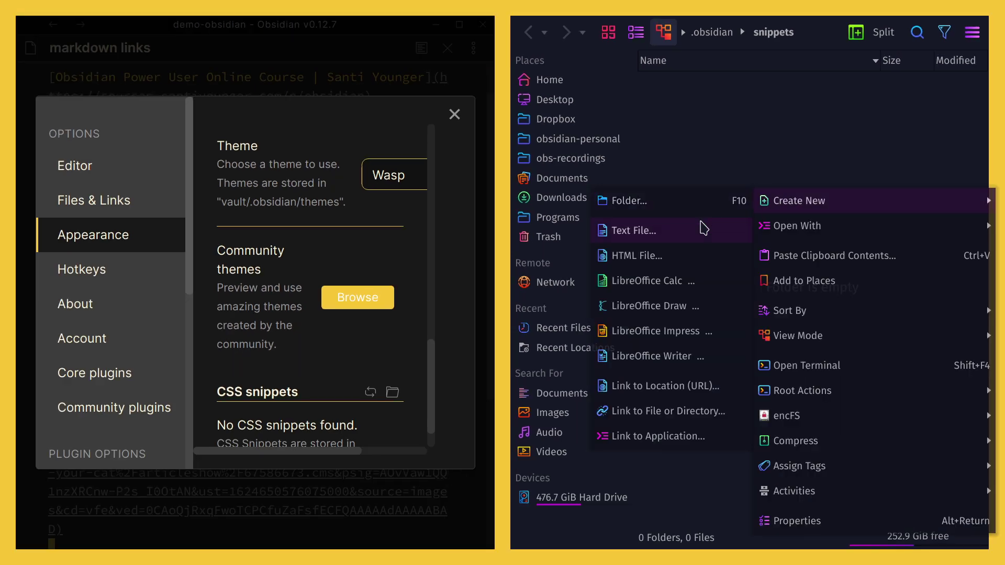
pyautogui.click(649, 230)
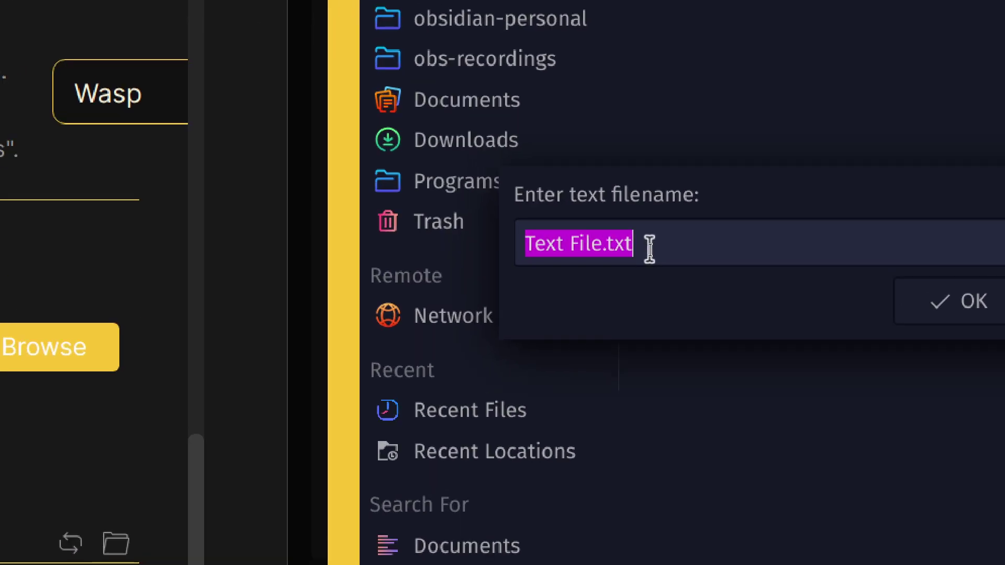
# Step: Name the new file shorter-links.css and confirm its creation
pyautogui.press('BackSpace')
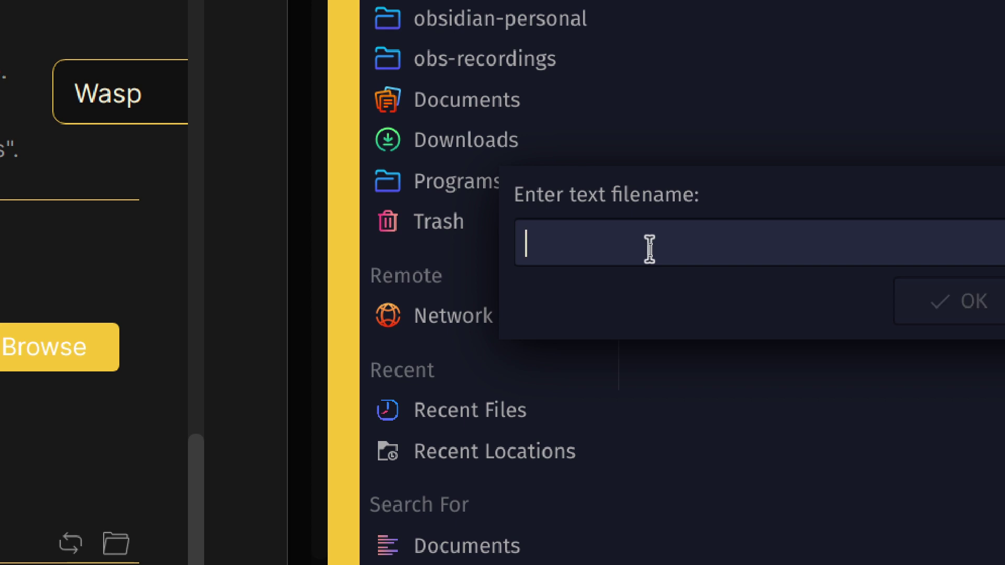
pyautogui.write('shorter-linkse')
pyautogui.press('BackSpace')
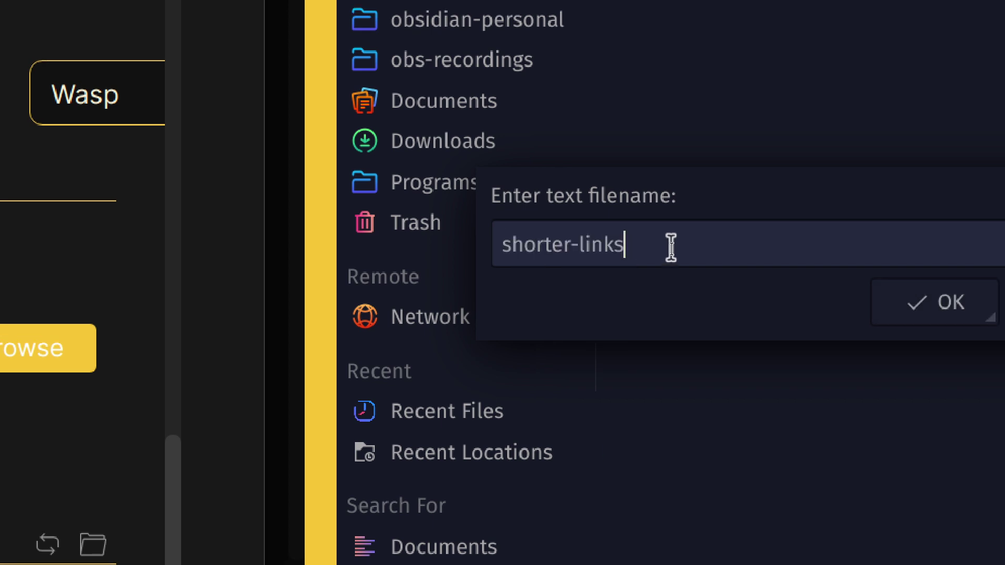
pyautogui.moveTo(671, 246); pyautogui.dragTo(650, 244)
pyautogui.write('.css')
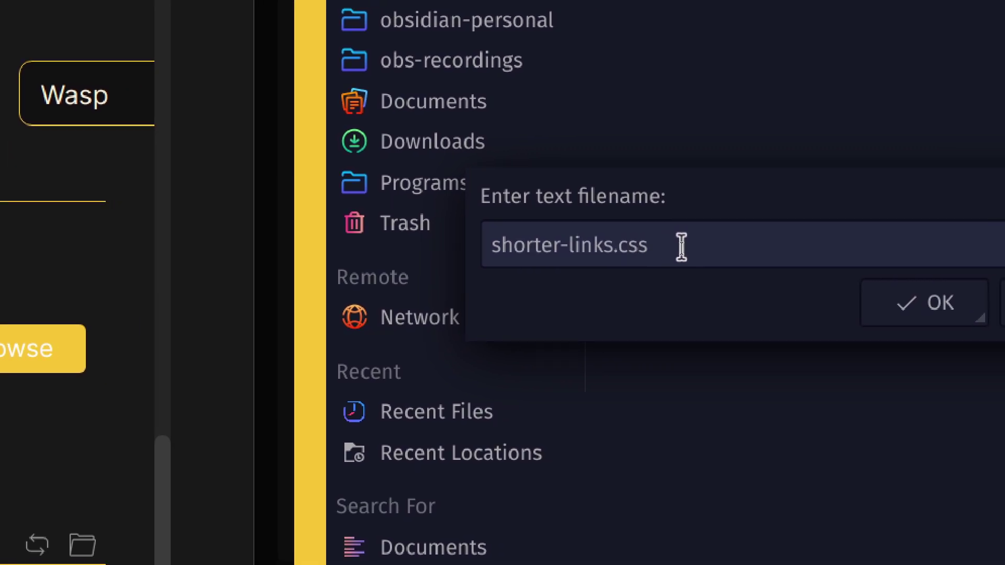
pyautogui.moveTo(680, 247); pyautogui.dragTo(631, 245)
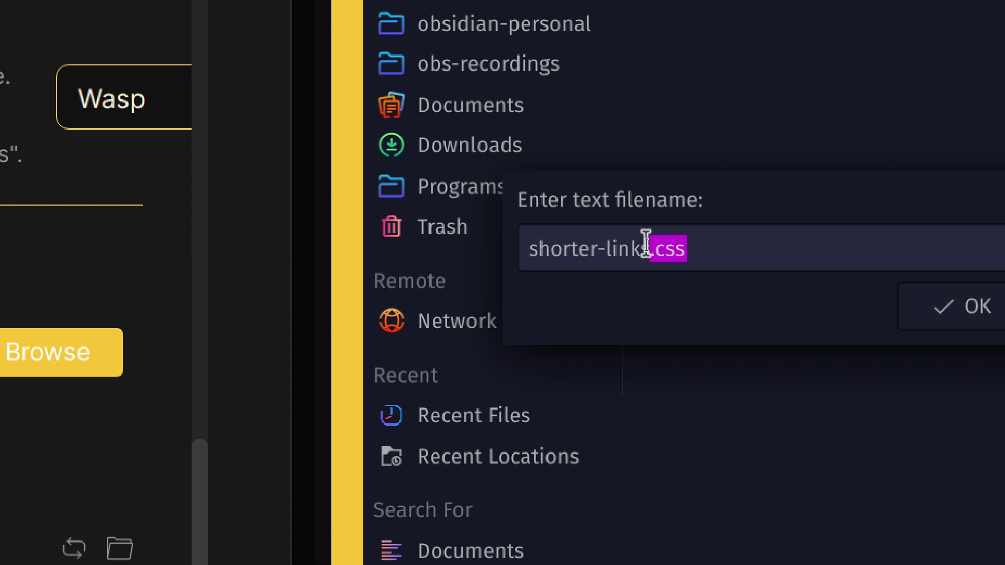
pyautogui.click(671, 246)
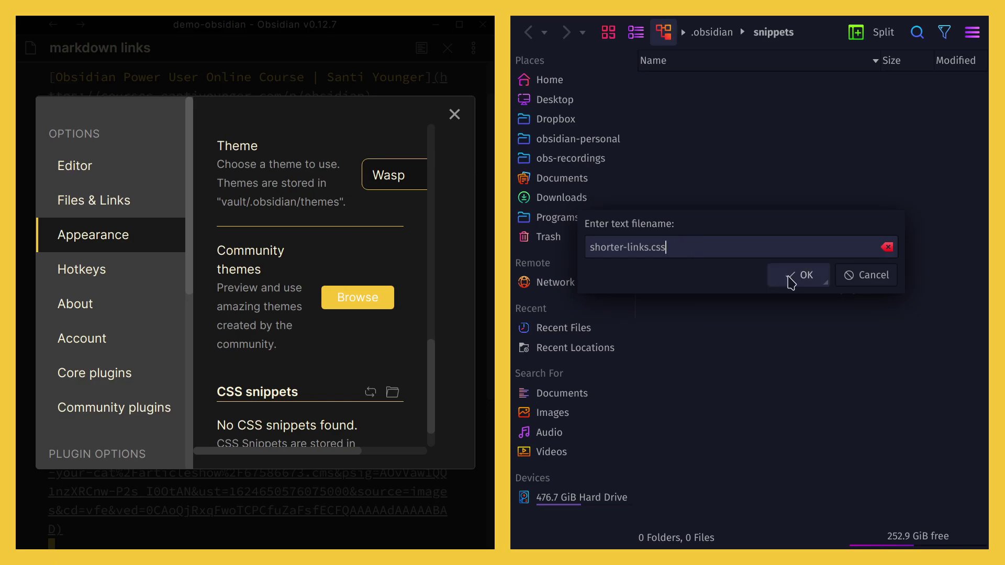
pyautogui.click(792, 283)
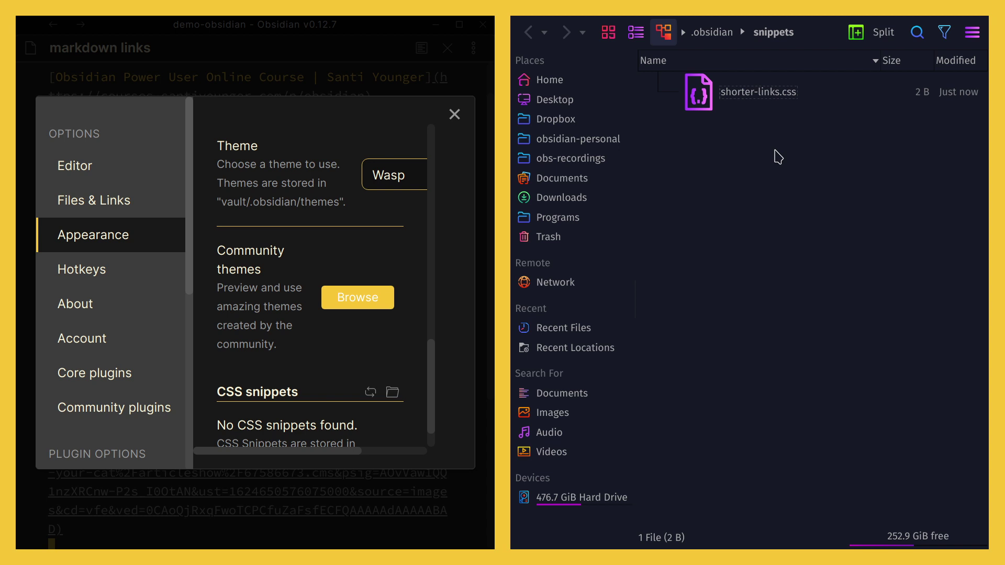
# Step: Open shorter-links.css from Dolphin in Emacs and focus its empty buffer
pyautogui.doubleClick(775, 105)
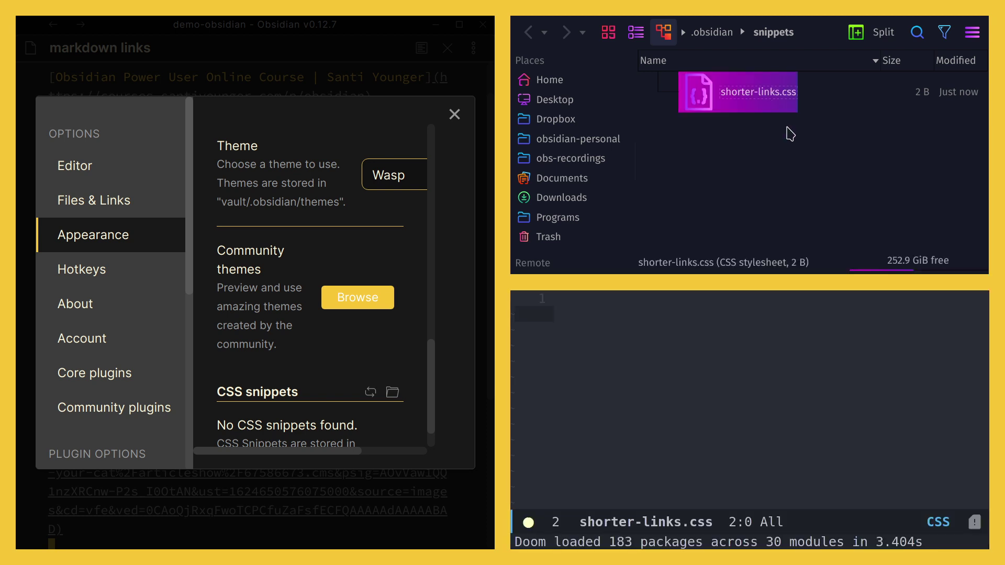
pyautogui.click(763, 396)
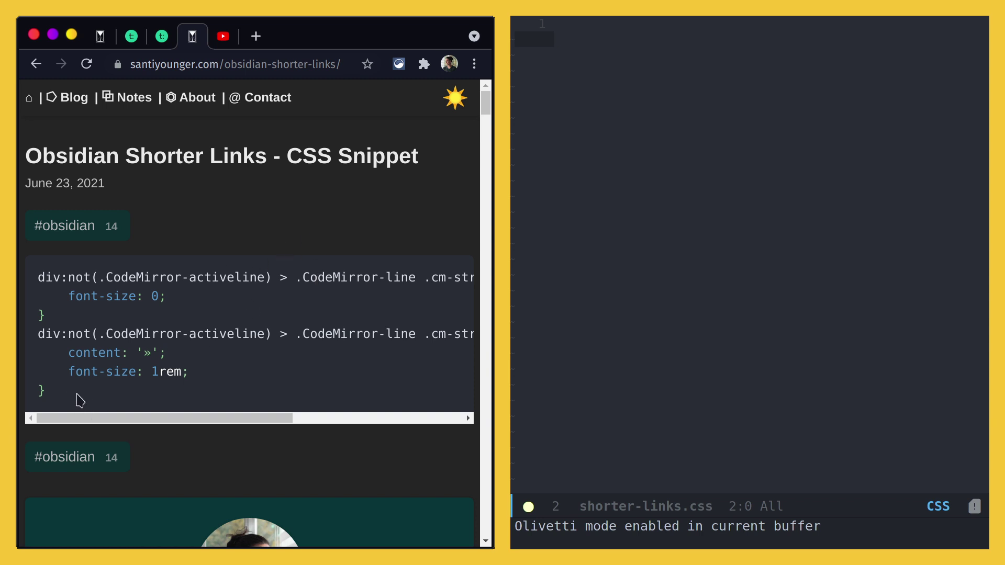
# Step: Paste the blog's two link-shortening CSS rules into shorter-links.css and save it
pyautogui.moveTo(86, 407); pyautogui.dragTo(33, 279)
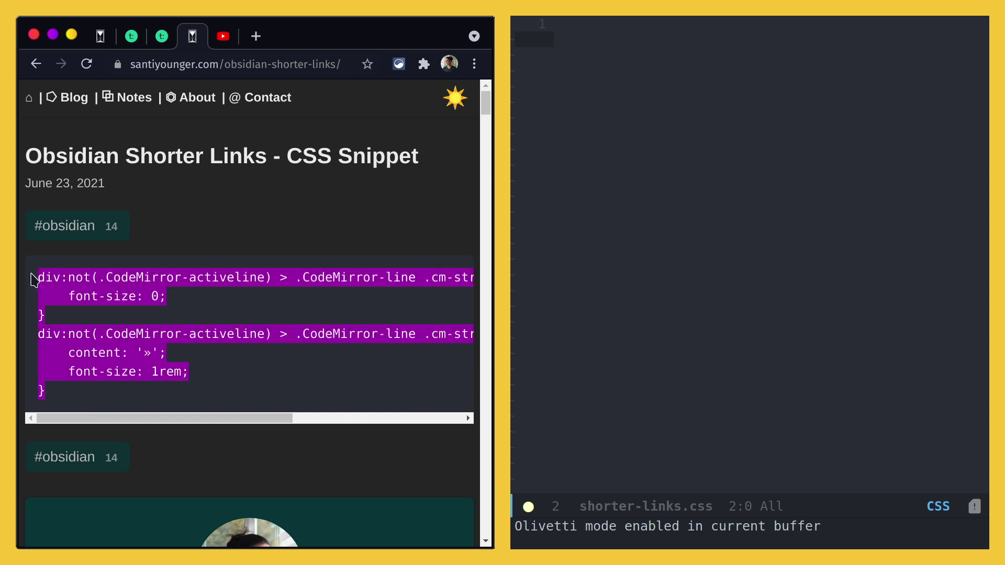
pyautogui.click(637, 110)
pyautogui.write("div:not(.CodeMirror-activeline) > .CodeMirror-line .cm-string.cm-url:not(.cm-formatting) {     font-size: 0; } div:not(.CodeMirror-activeline) > .CodeMirror-line .cm-string.cm-url:not(.cm-formatting)::after {     content: '»';     font-size: 1rem; }")
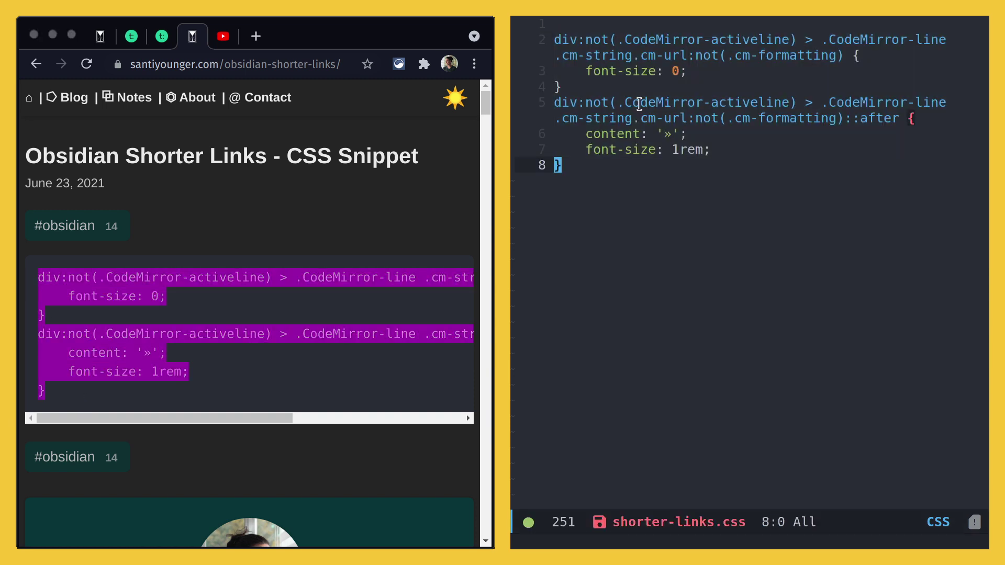
pyautogui.press('super+s')
# Step: Move the Emacs window to an empty workspace and switch to it
pyautogui.press('super')
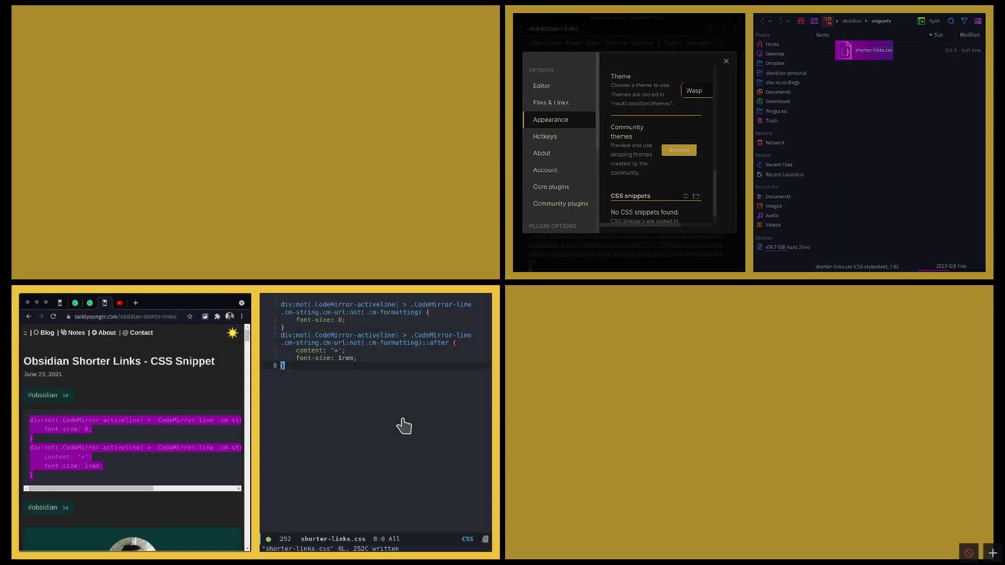
pyautogui.moveTo(402, 425); pyautogui.dragTo(611, 420)
pyautogui.click(700, 429)
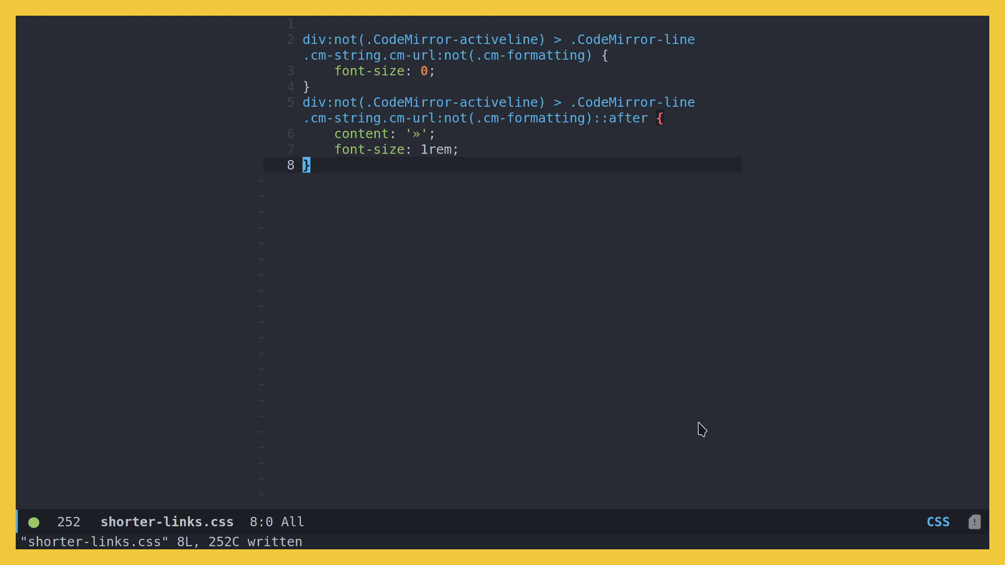
# Step: Enlarge the Doom Emacs text showing shorter-links.css
pyautogui.hotkey('ctrl', 'x')
pyautogui.hotkey('ctrl', '=')
pyautogui.press('=')
pyautogui.press('=')
pyautogui.press('super+e')
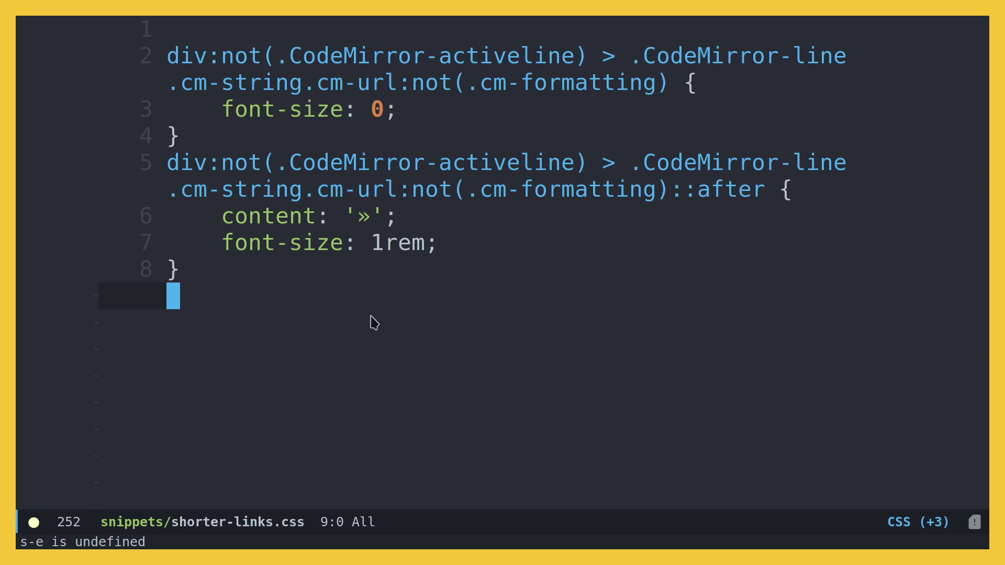
# Step: Point out the » replacement on line 6, then add a blank line after the closing brace
pyautogui.click(363, 216)
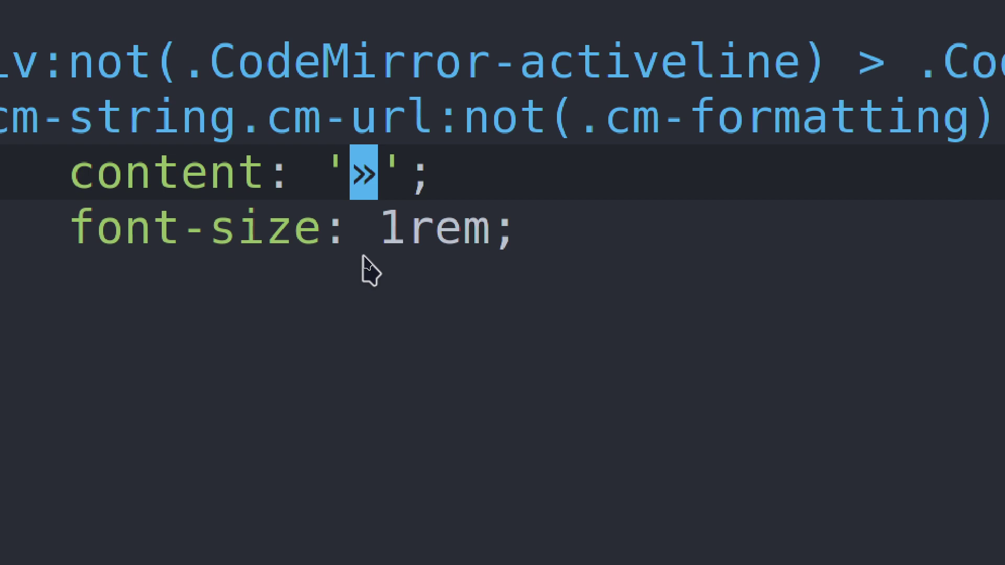
pyautogui.press('j')
pyautogui.press('j')
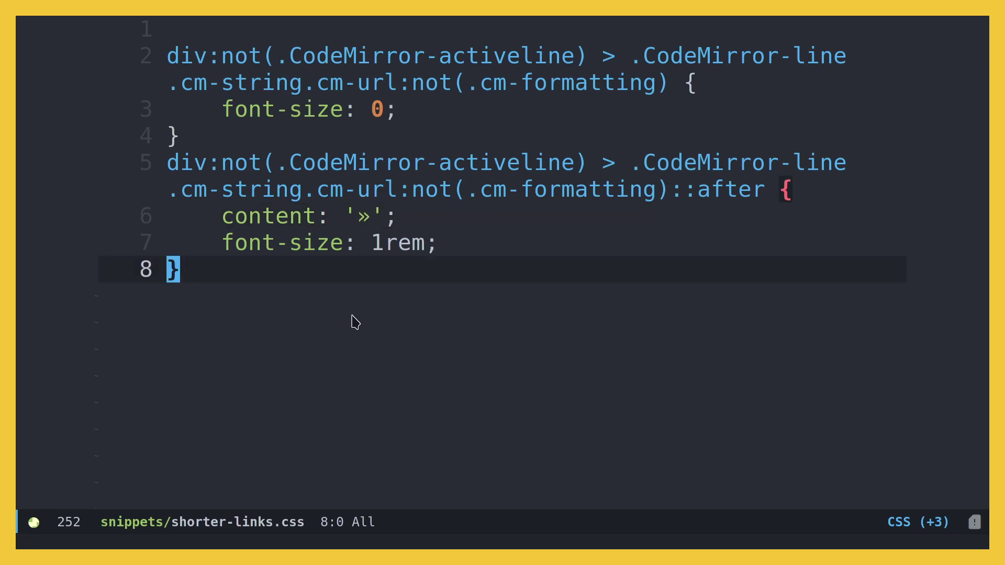
pyautogui.press('o')
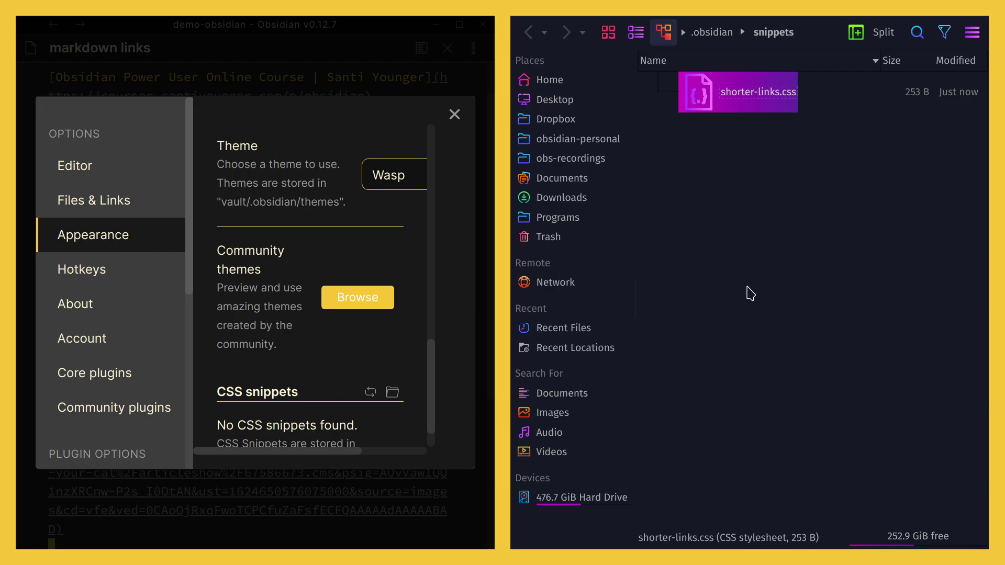
# Step: Reload the CSS snippets list so shorter-links appears, then switch it on
pyautogui.click(760, 292)
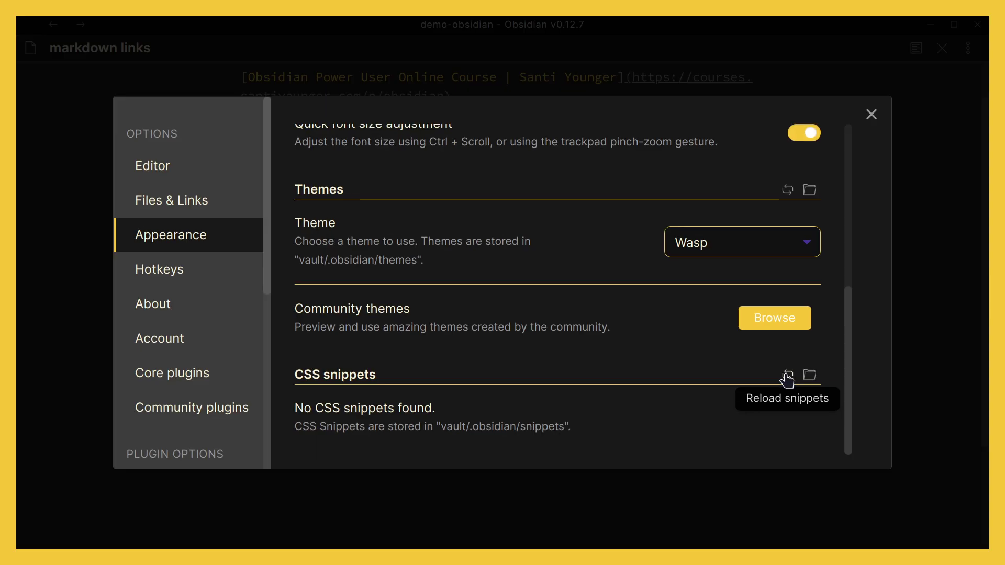
pyautogui.click(787, 376)
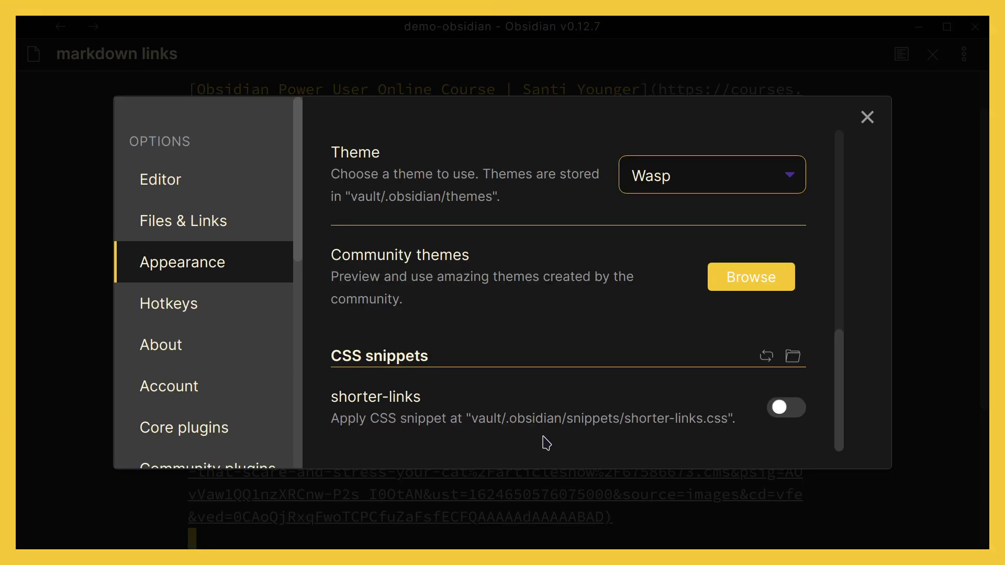
pyautogui.click(790, 408)
# Step: Compare the note with shorter-links on, then off, to see full-length links
pyautogui.click(865, 124)
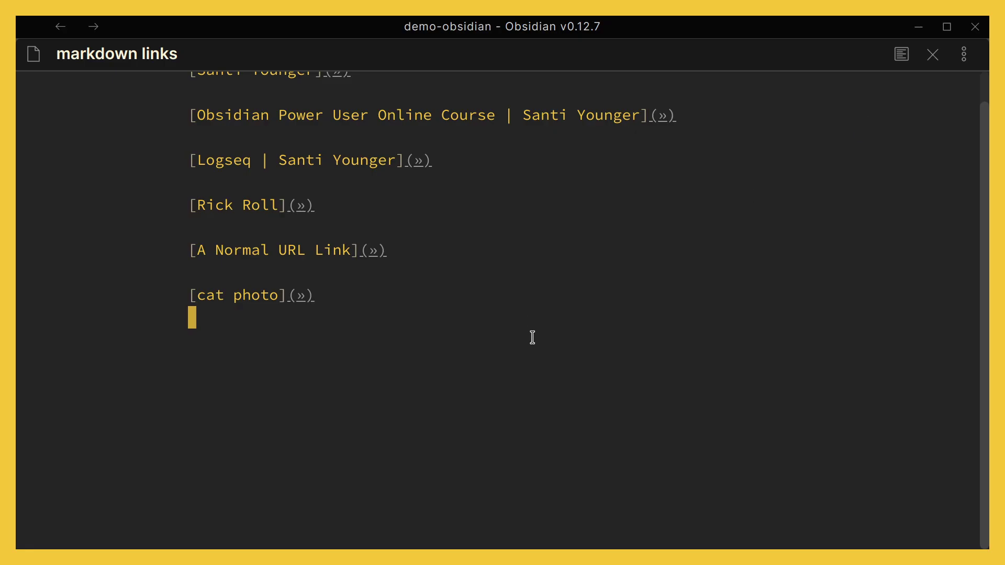
pyautogui.scroll(1, 530, 338)
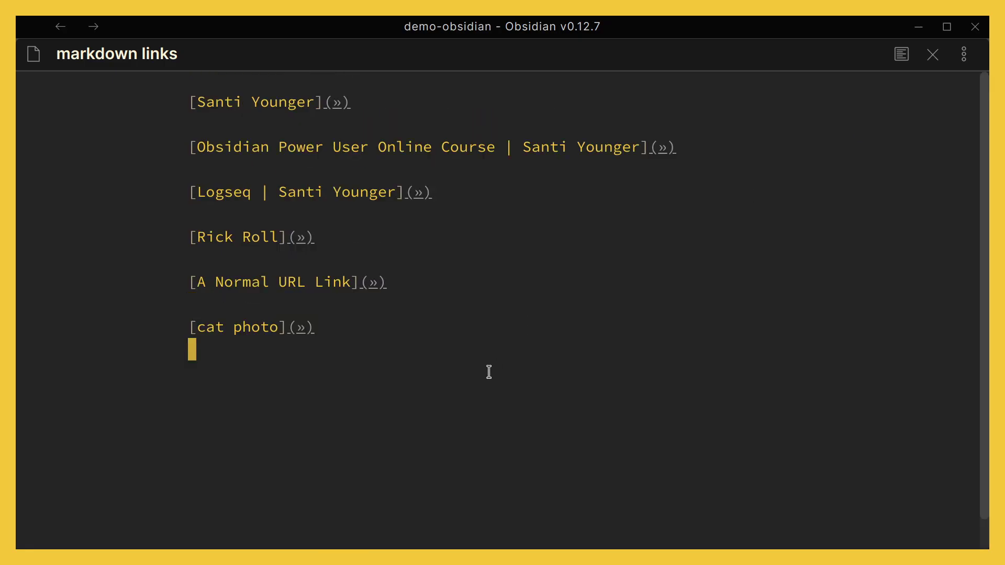
pyautogui.hotkey('ctrl', ',')
pyautogui.scroll(-5, 449, 325)
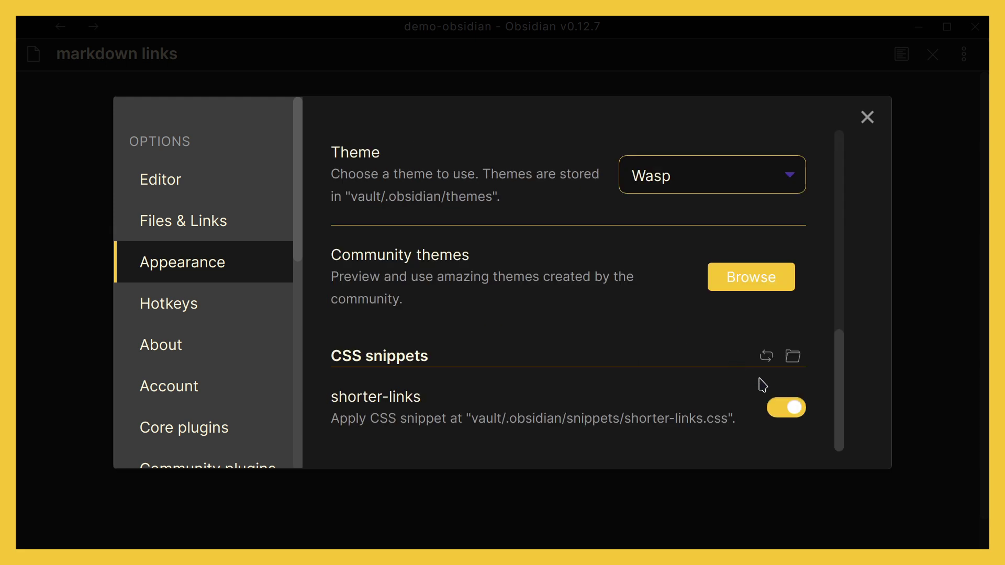
pyautogui.click(784, 407)
pyautogui.press('Escape')
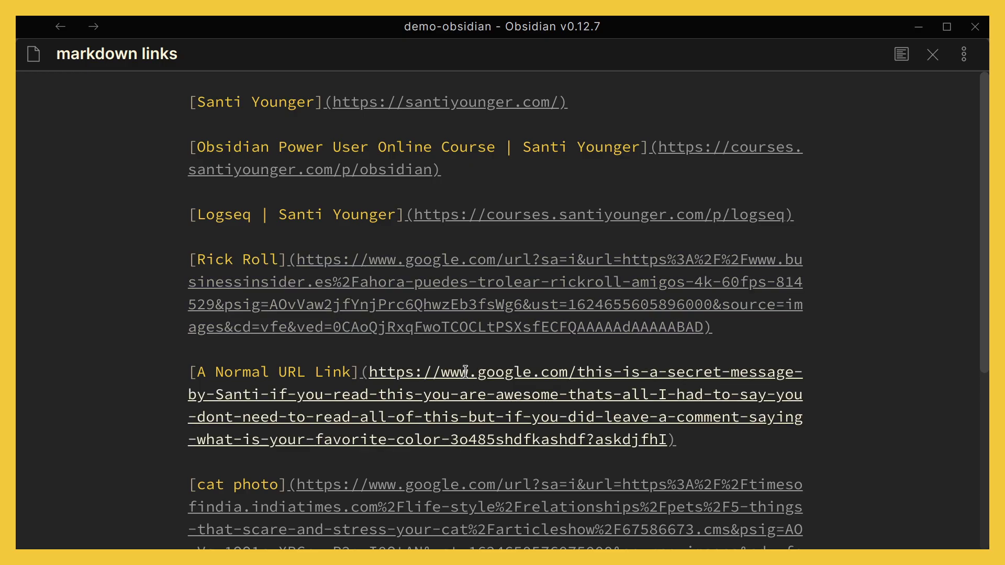
# Step: Toggle shorter-links repeatedly, leave it on, and expand the Obsidian course link's full URL
pyautogui.hotkey('ctrl', ',')
pyautogui.scroll(-5, 561, 408)
pyautogui.click(787, 408)
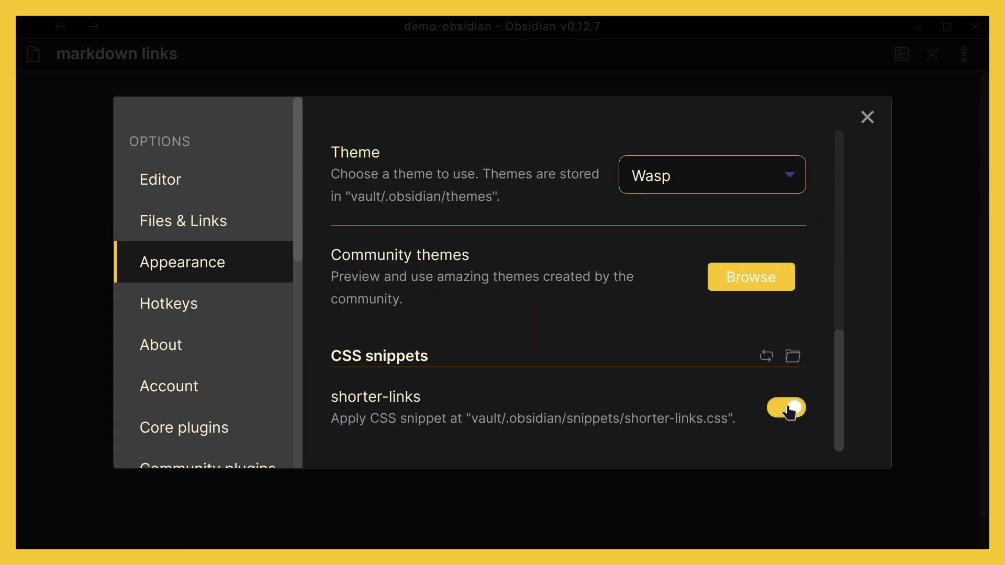
pyautogui.click(788, 409)
pyautogui.click(788, 408)
pyautogui.click(788, 408)
pyautogui.click(789, 409)
pyautogui.press('Escape')
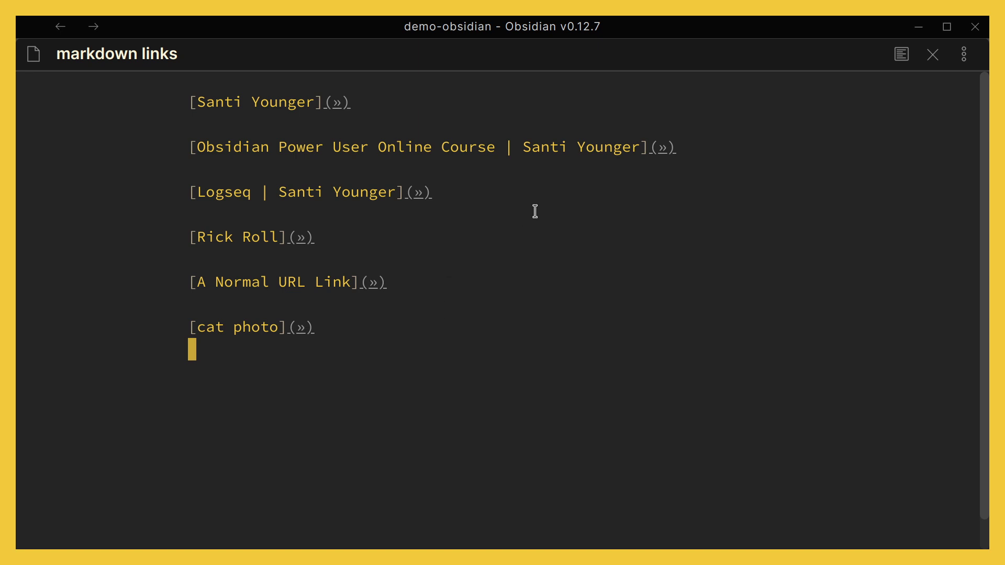
pyautogui.click(651, 150)
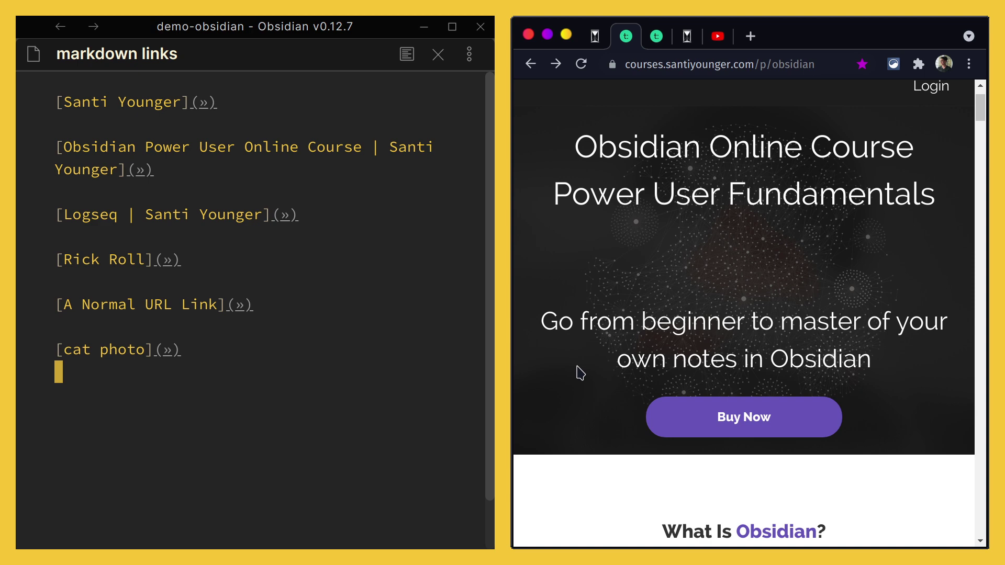
pyautogui.scroll(-20, 580, 373)
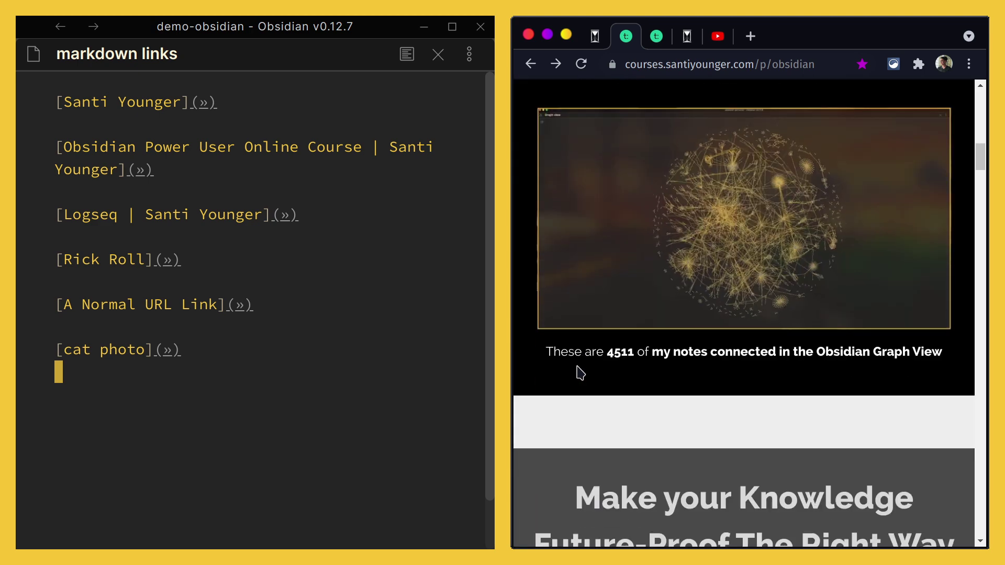
# Step: Scroll the course page to the curriculum and open the CSS Snippets lecture
pyautogui.scroll(-20, 581, 373)
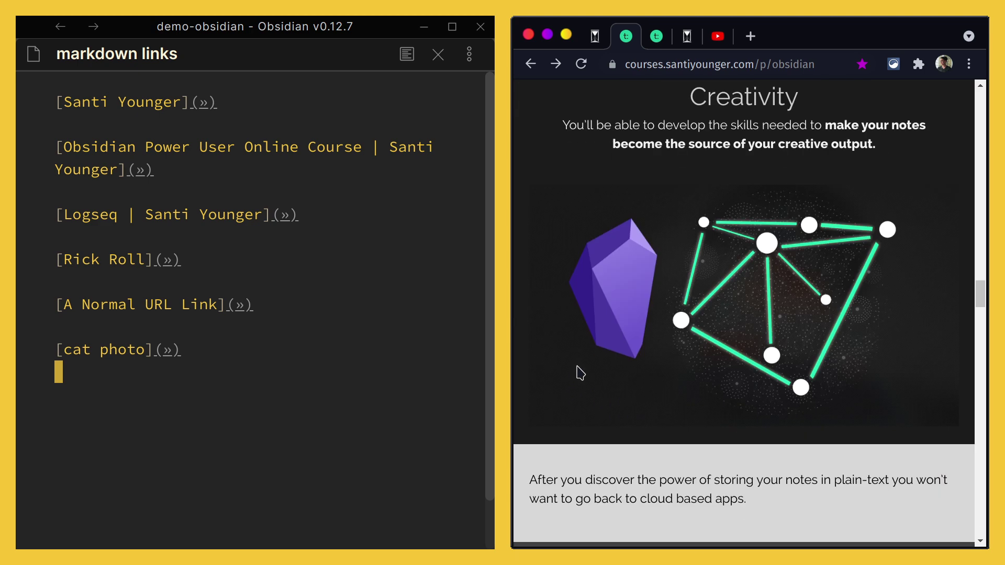
pyautogui.scroll(-5, 577, 366)
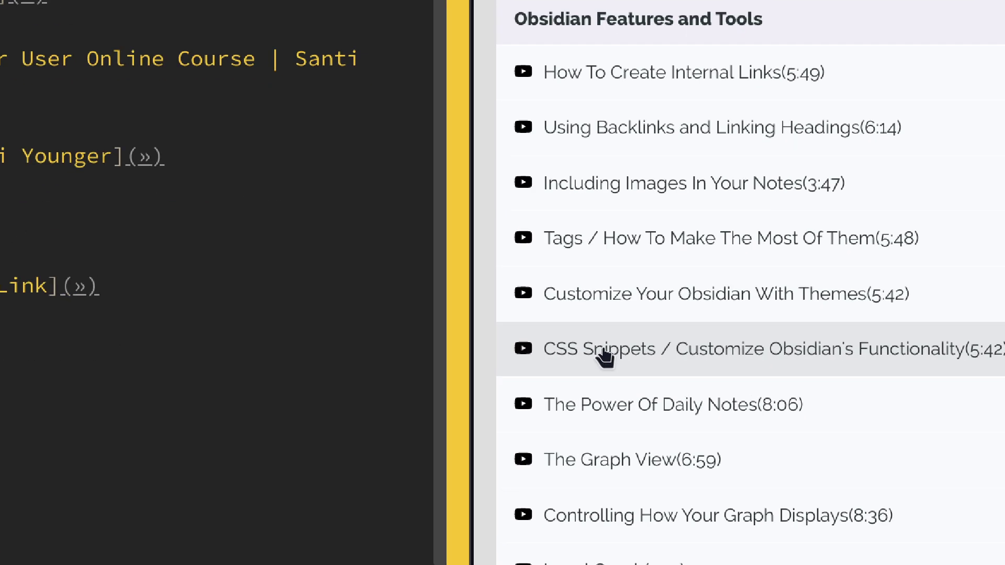
pyautogui.click(605, 356)
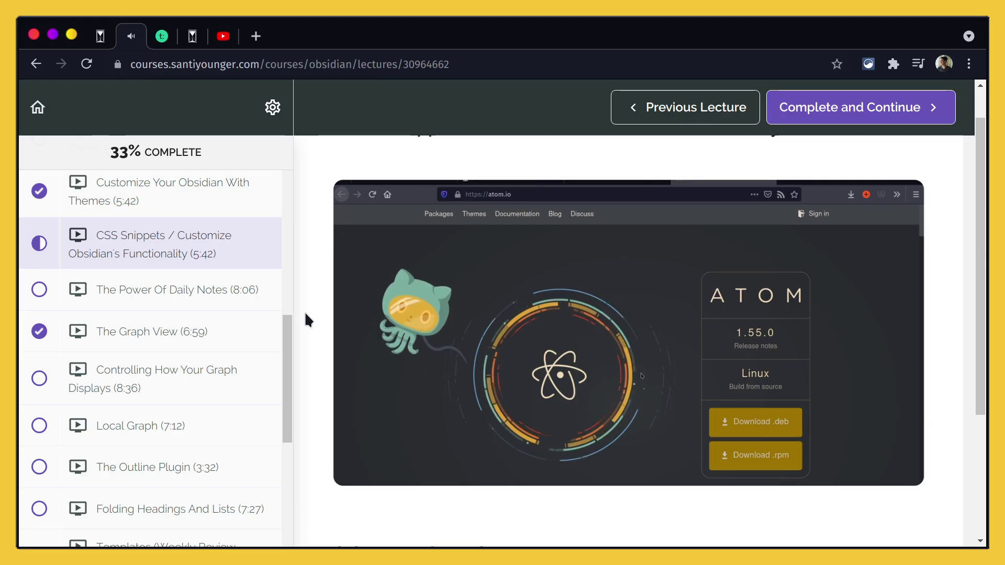